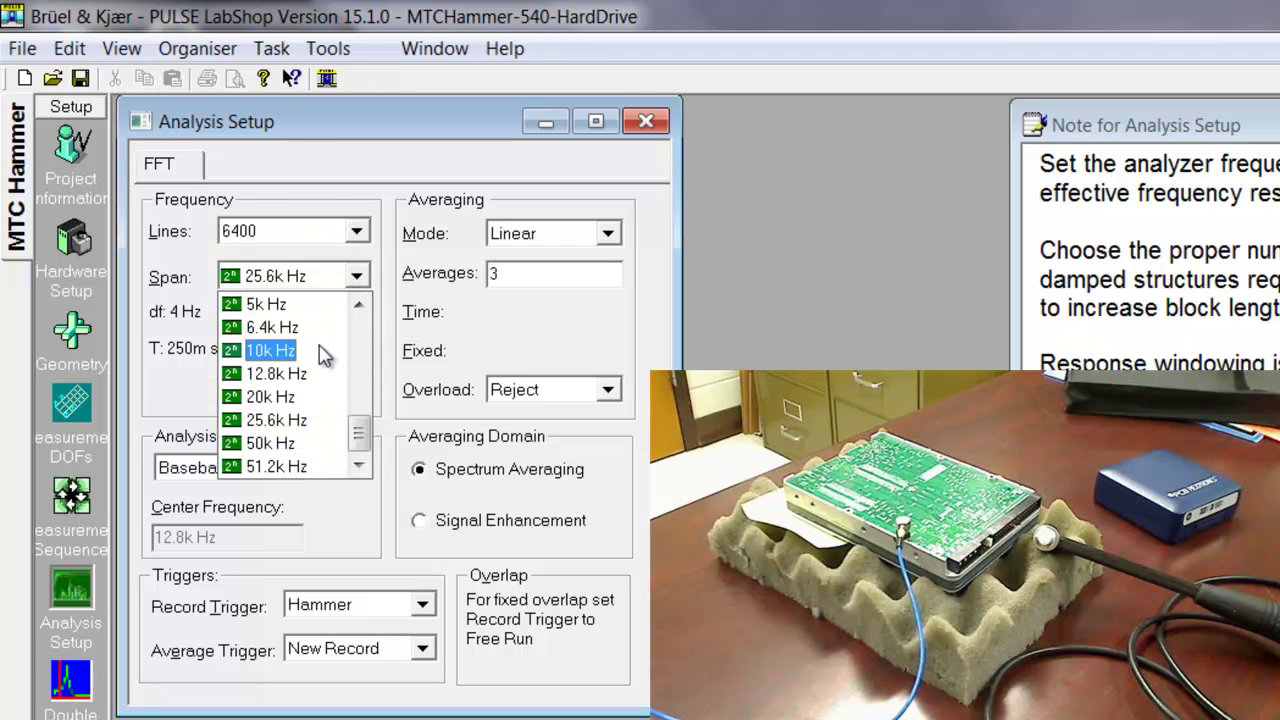
# - Choose a 10k Hz analysis span, giving 6400 lines, 1.563 Hz resolution and 640 ms records
pyautogui.click(324, 352)
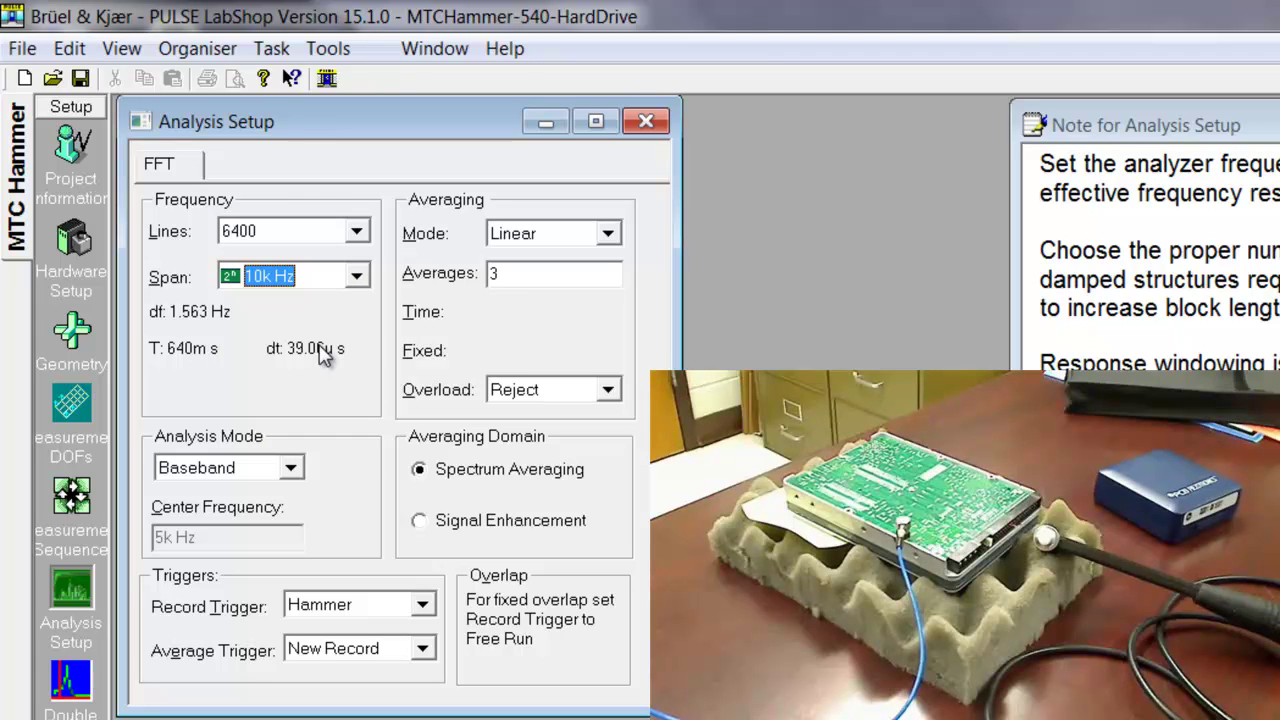
pyautogui.click(360, 278)
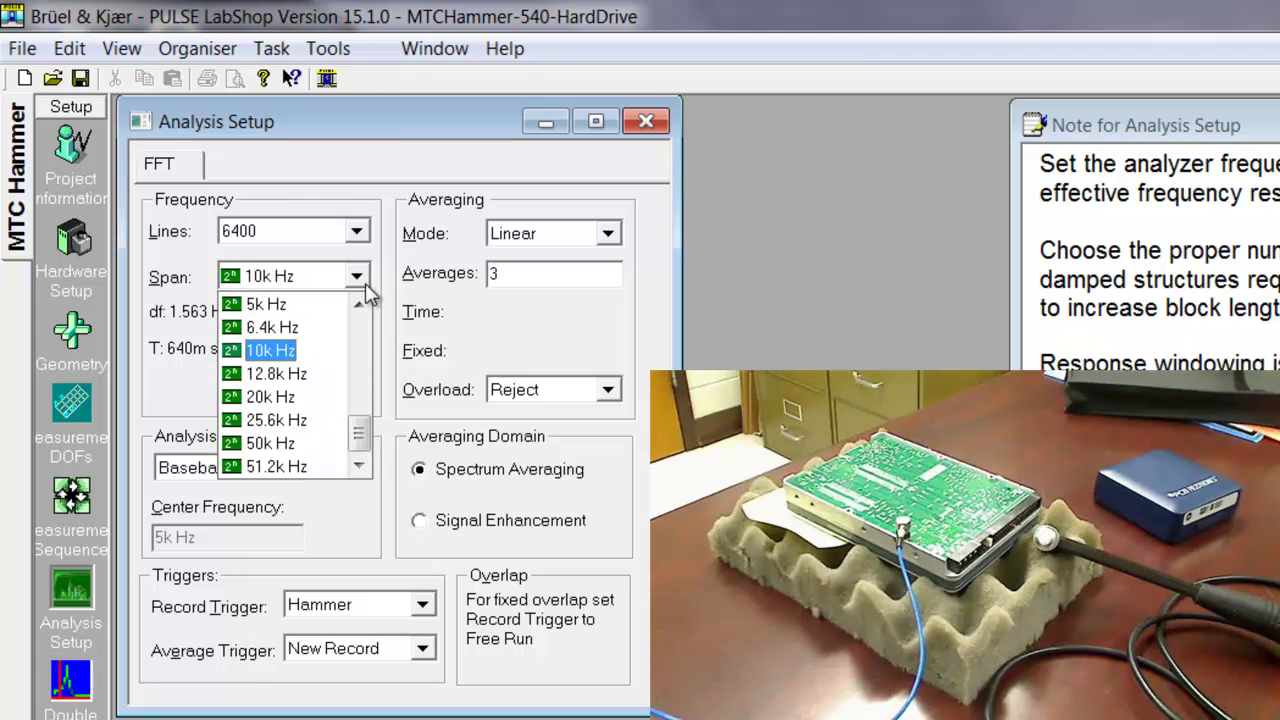
pyautogui.click(358, 304)
pyautogui.click(358, 304)
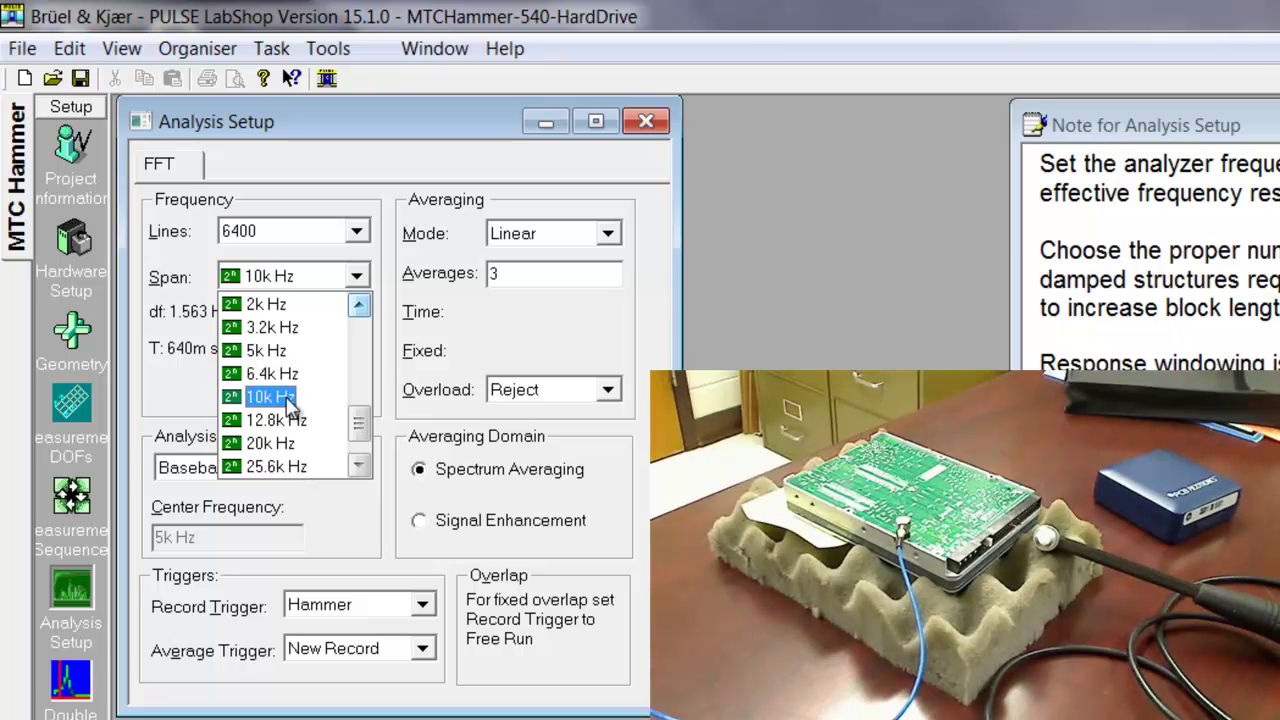
pyautogui.click(293, 405)
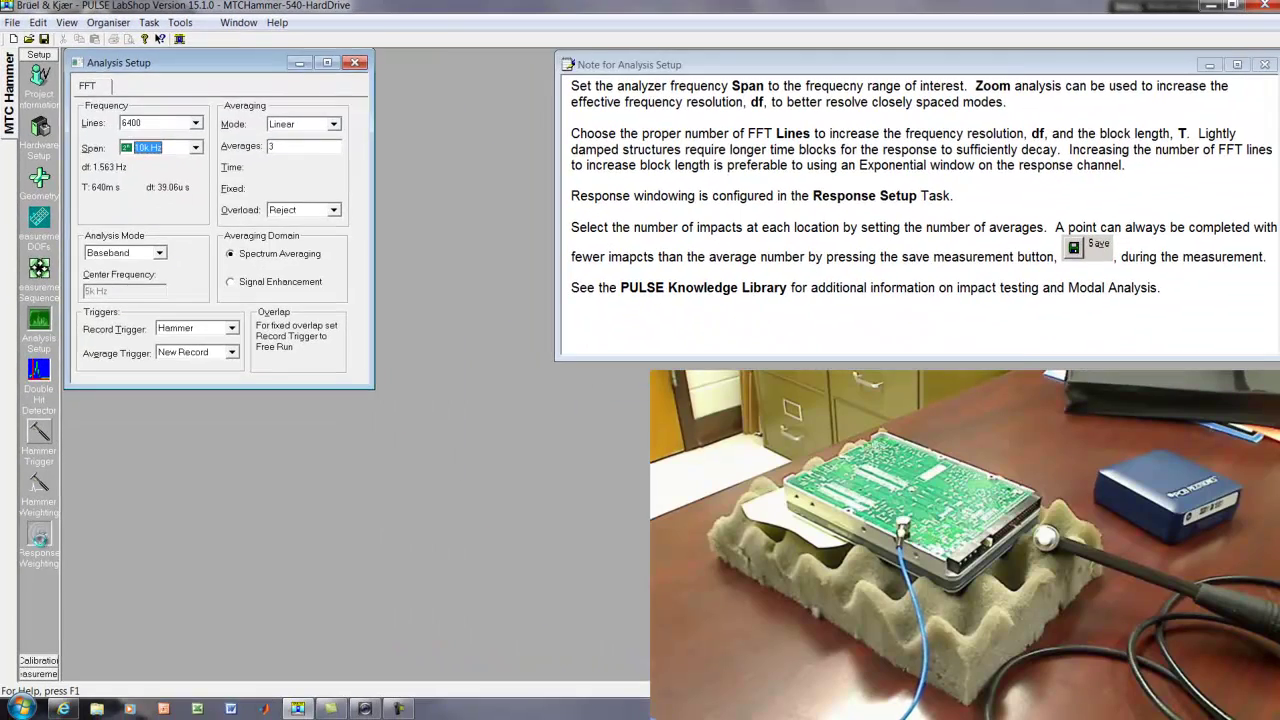
# - Capture a test hit and stretch the exponential response weighting to Tau ≈ 266.4 ms
pyautogui.click(38, 540)
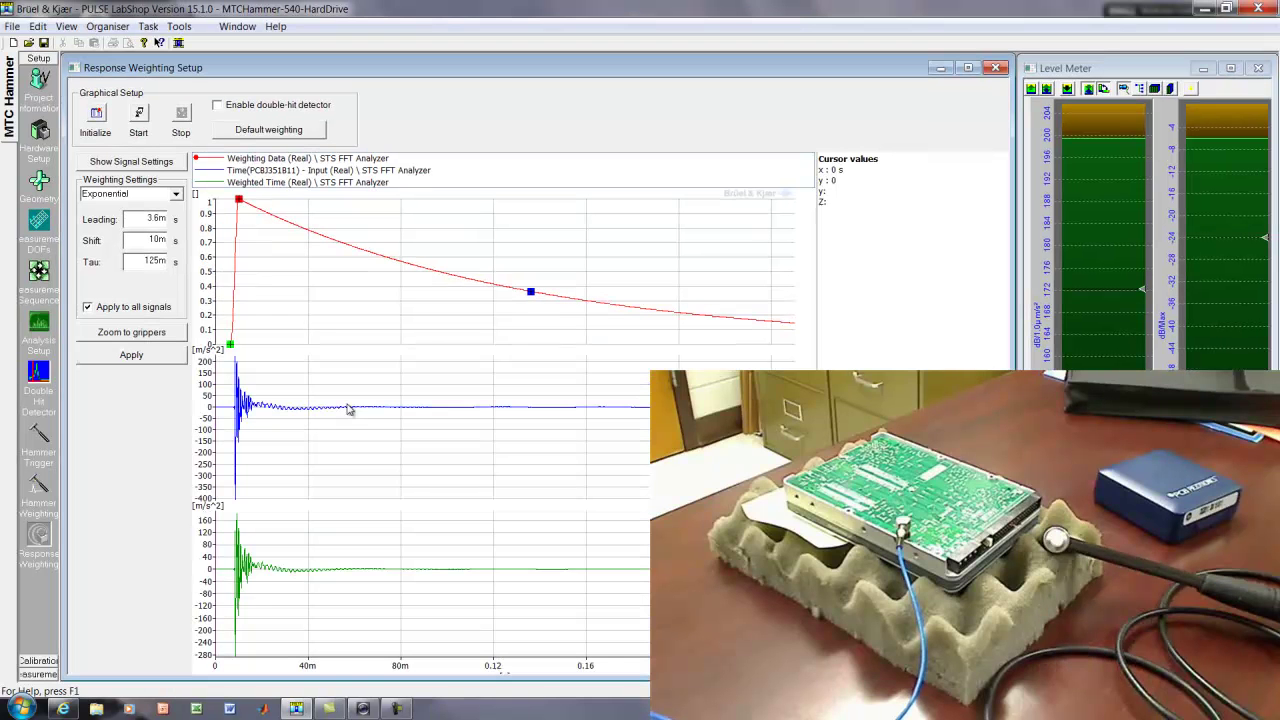
pyautogui.click(138, 117)
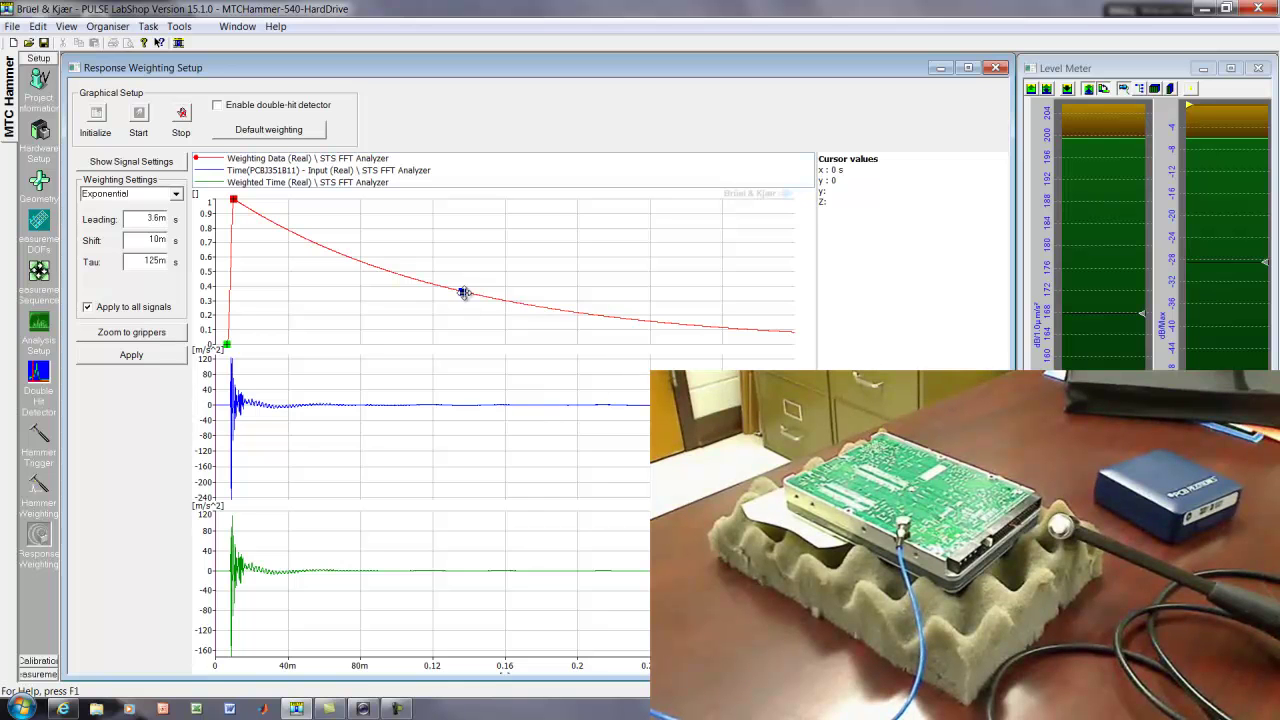
pyautogui.moveTo(462, 292); pyautogui.dragTo(530, 261)
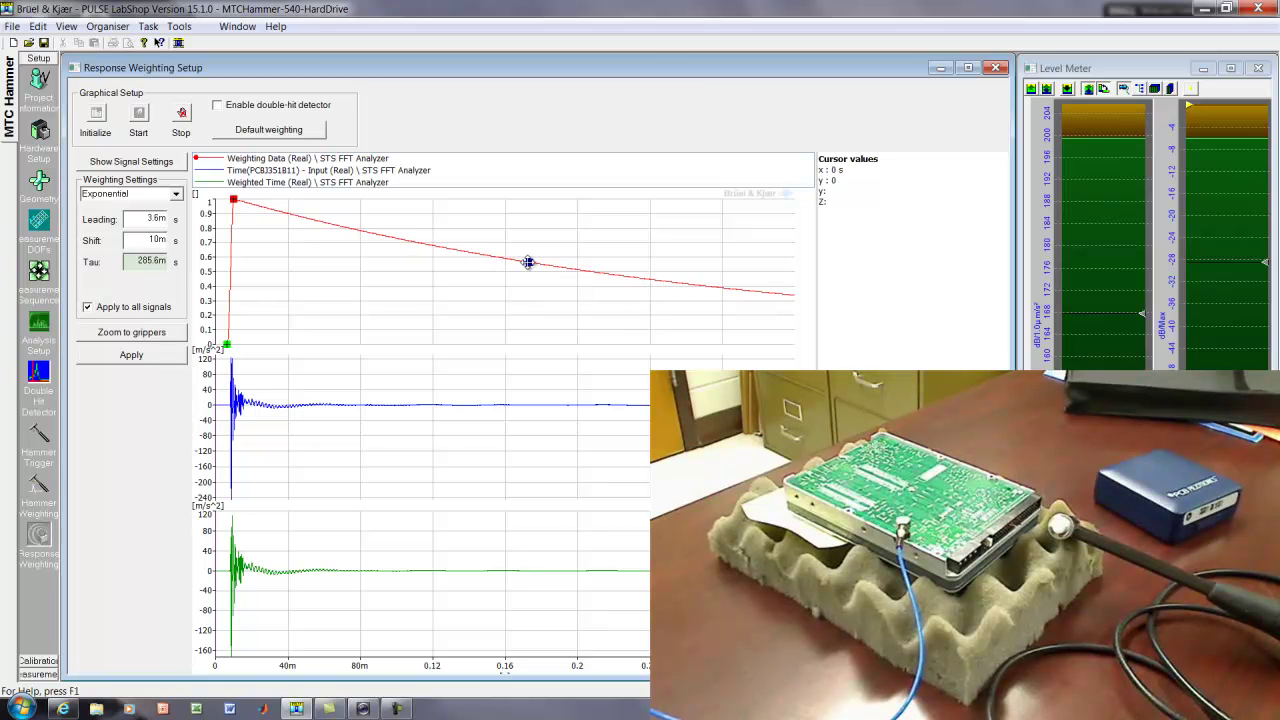
pyautogui.moveTo(529, 263); pyautogui.dragTo(525, 265)
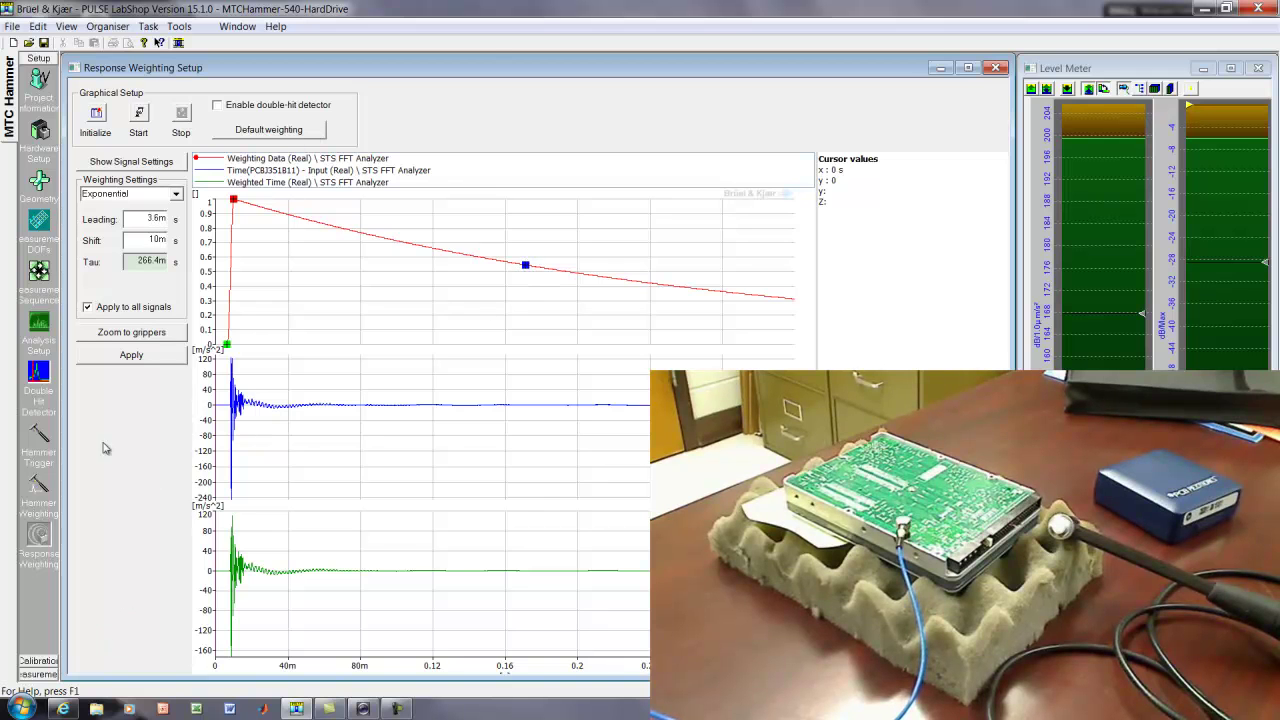
# - Open the measurement layout and zoom the force Time graph onto the hammer spike
pyautogui.click(37, 676)
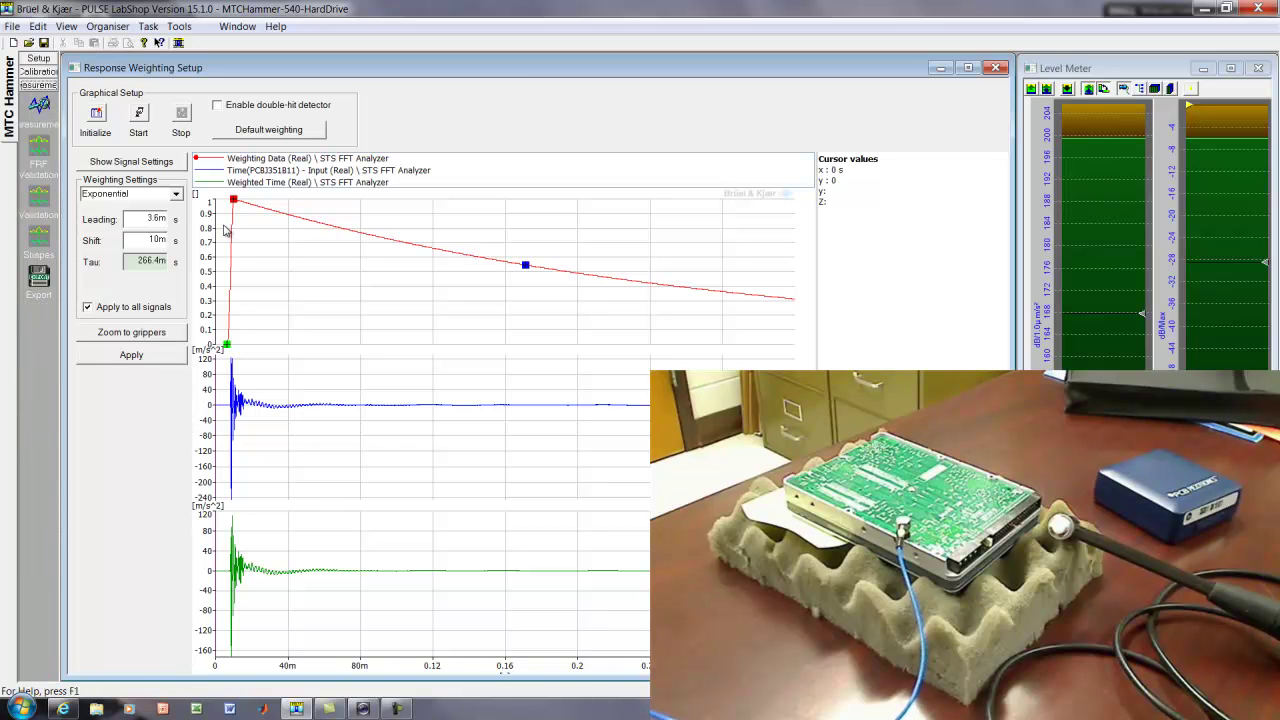
pyautogui.click(38, 104)
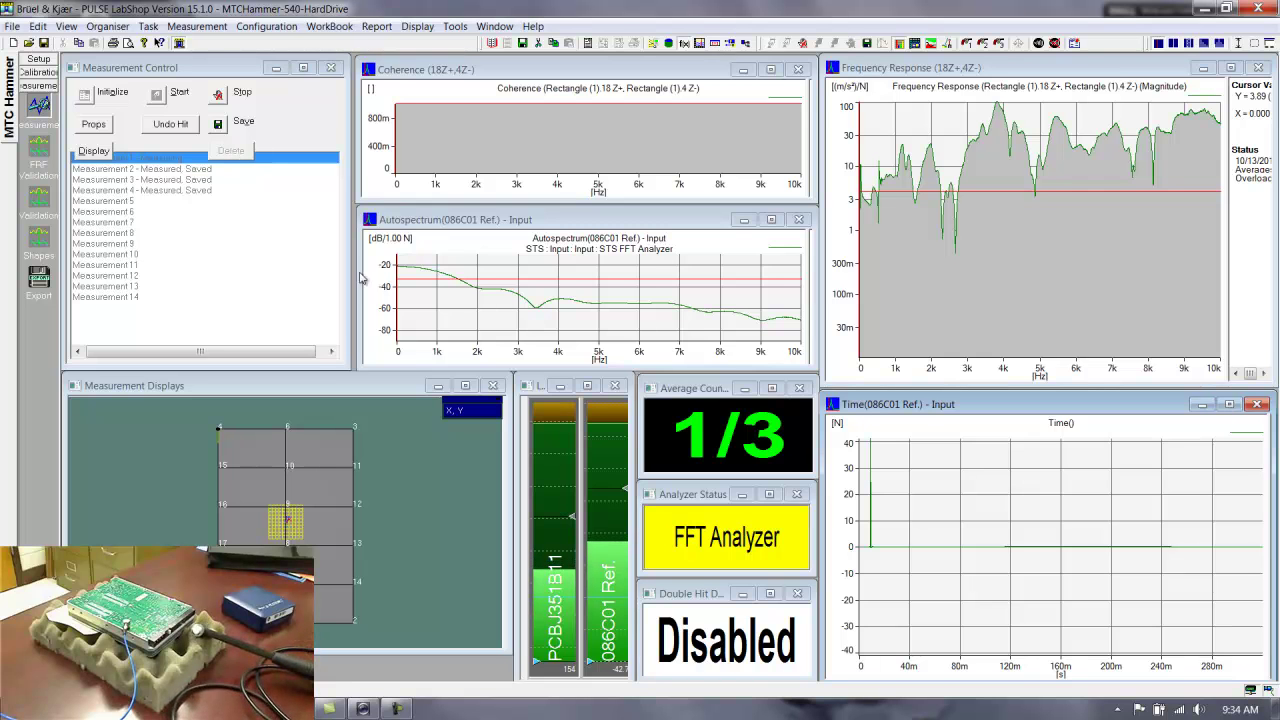
pyautogui.rightClick(921, 362)
pyautogui.click(956, 371)
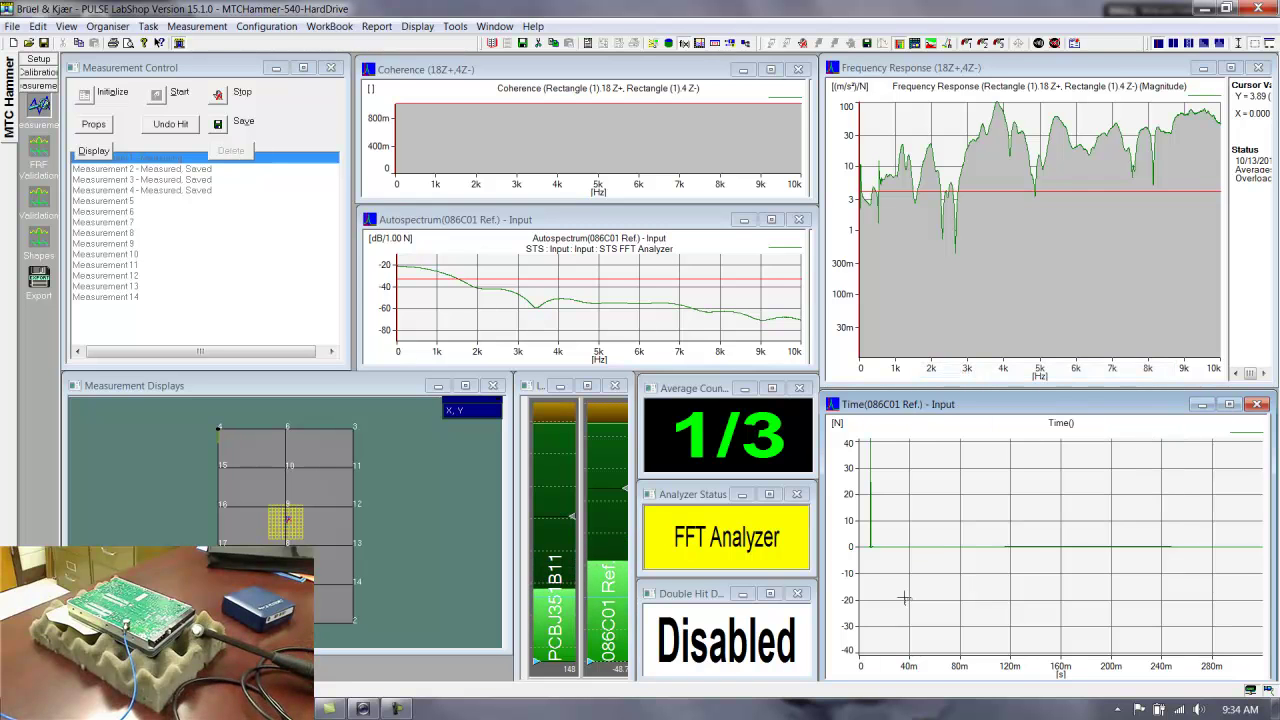
pyautogui.moveTo(898, 558); pyautogui.dragTo(861, 423)
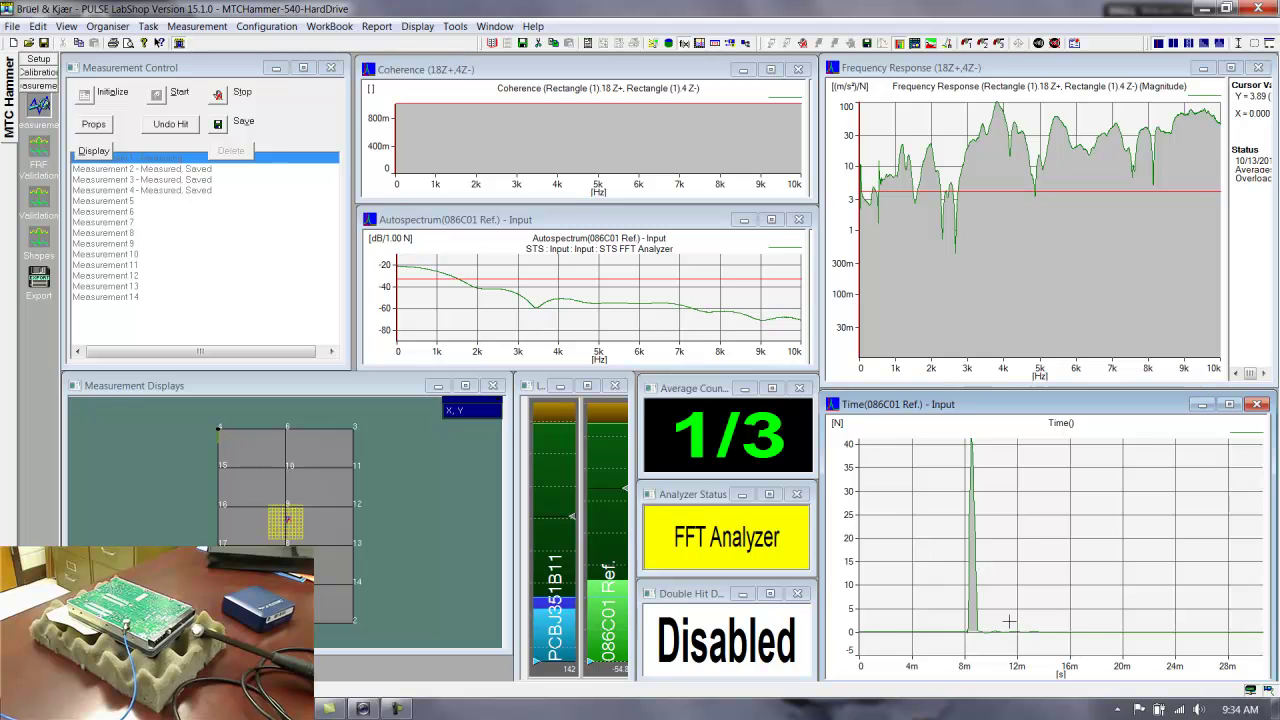
# - Zoom the Time graph further onto the force impulse
pyautogui.rightClick(913, 646)
pyautogui.click(950, 475)
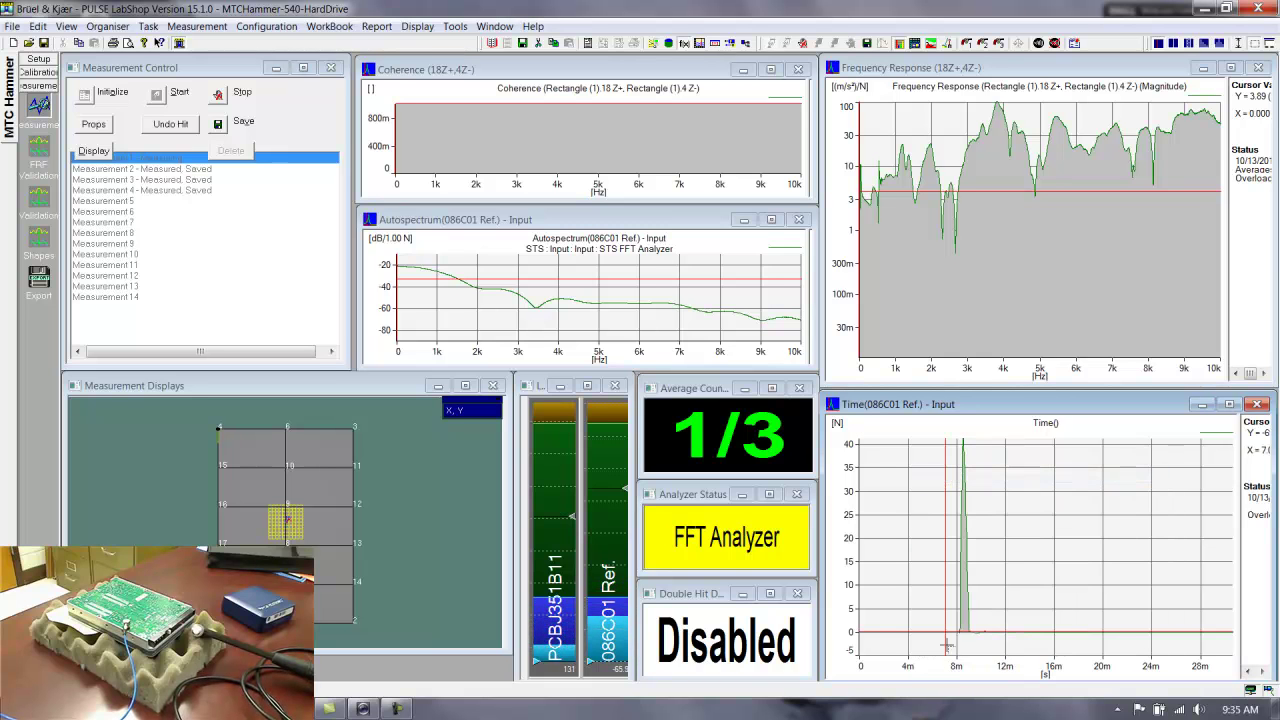
pyautogui.moveTo(942, 647); pyautogui.dragTo(1141, 421)
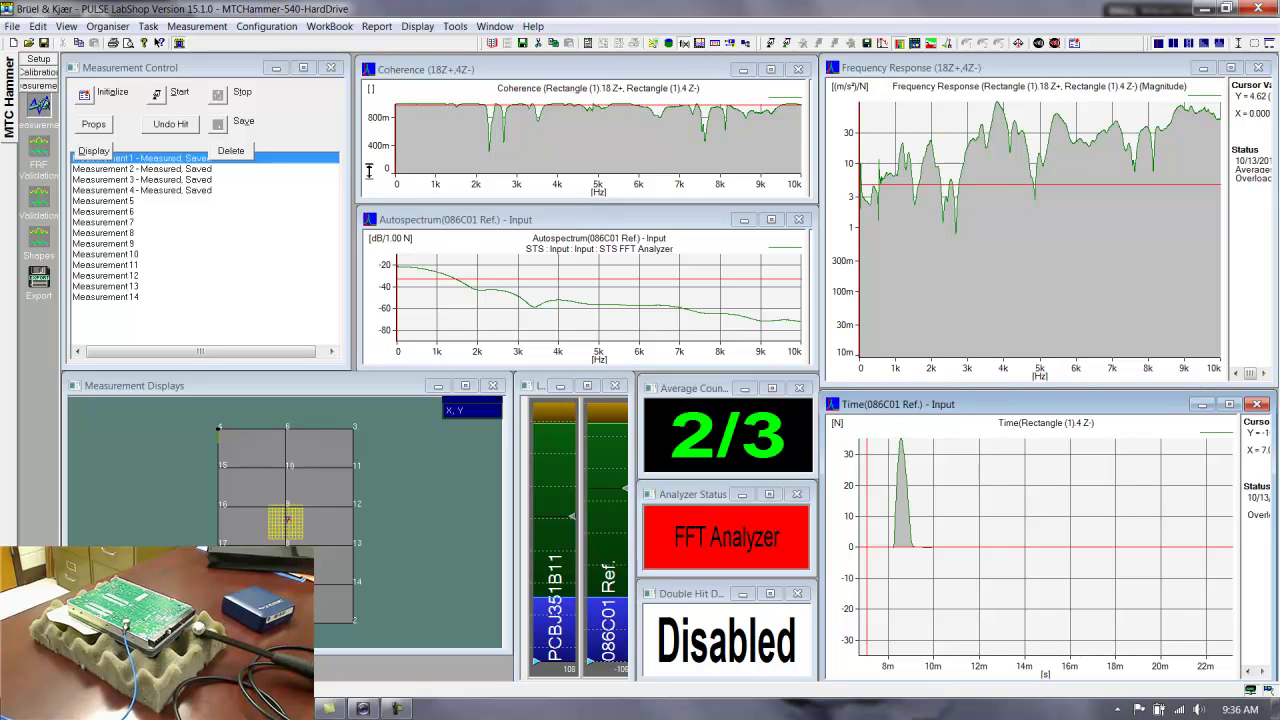
# - Remeasure Measurement 2 and save it, overwriting the existing data
pyautogui.click(222, 170)
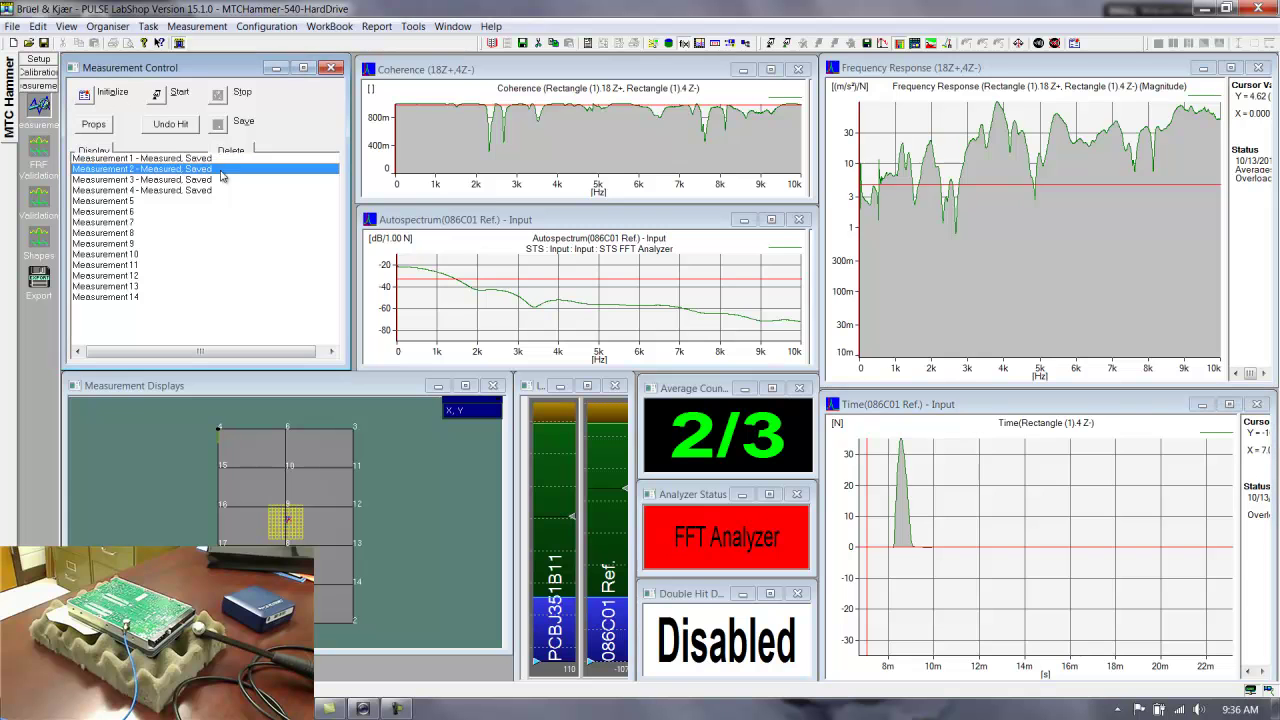
pyautogui.click(158, 96)
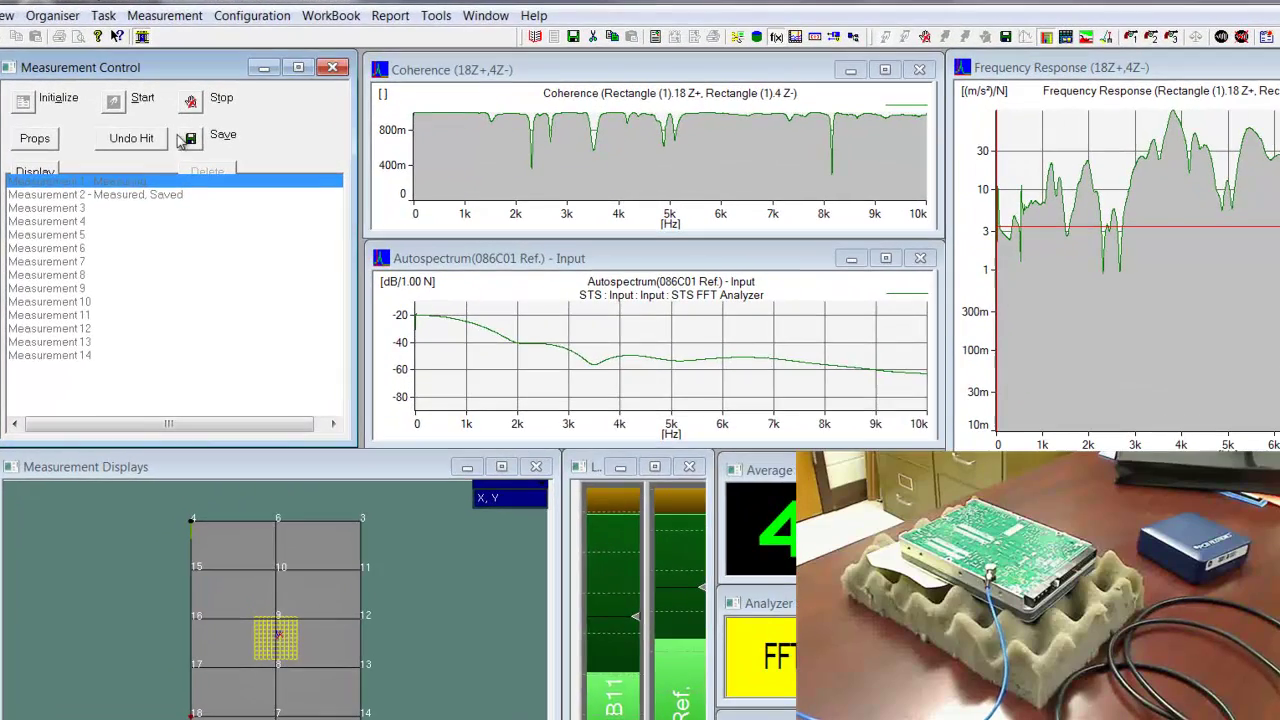
pyautogui.click(221, 101)
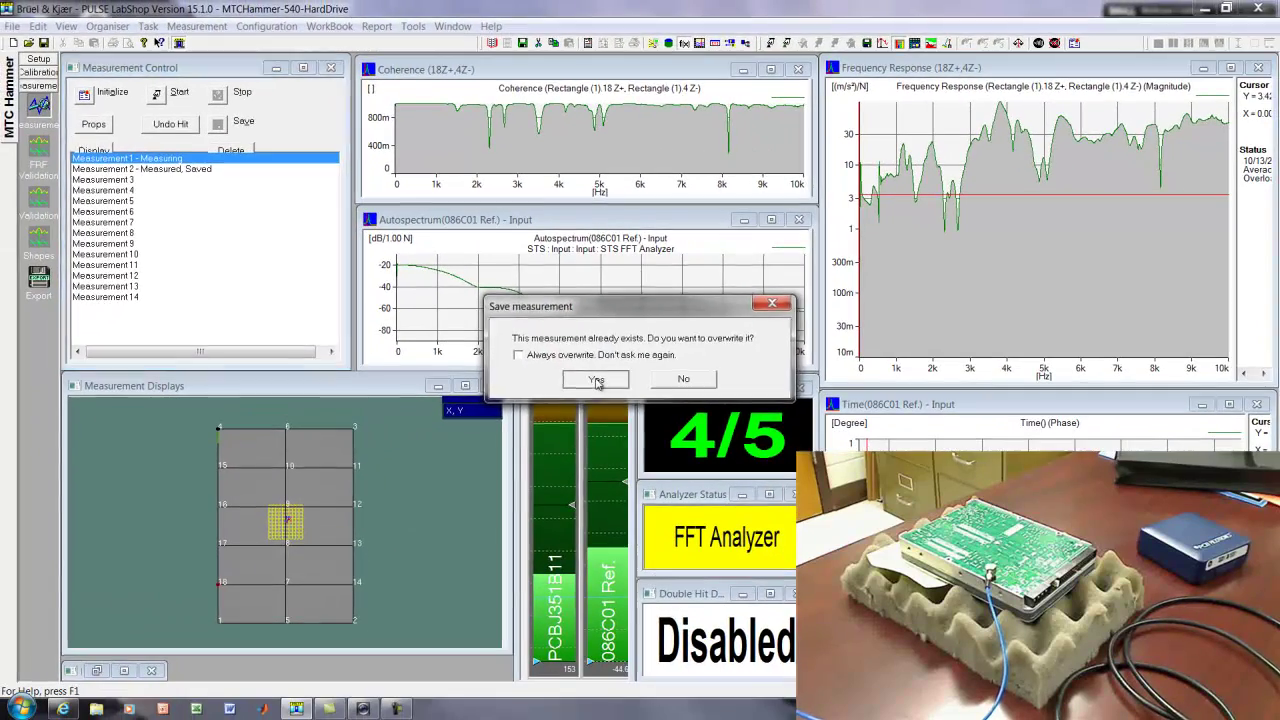
pyautogui.click(665, 457)
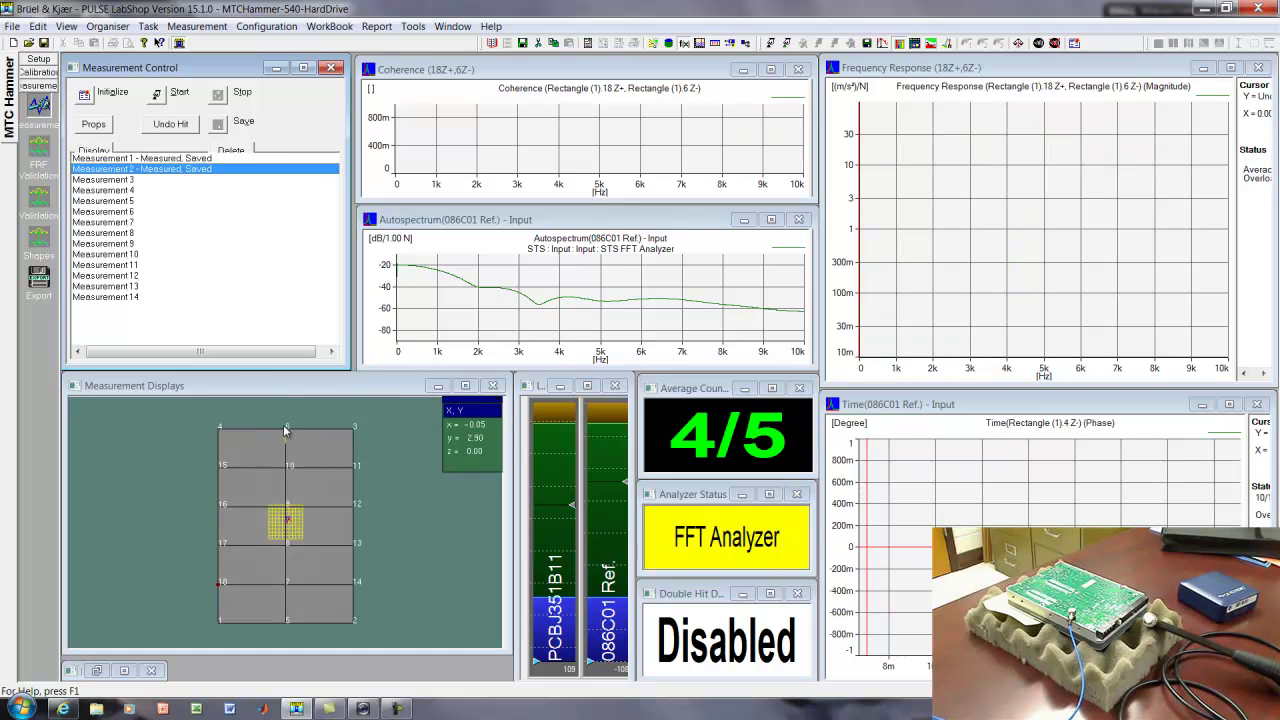
# - Retake Measurement 2, undo the bad hammer hits, and save over the old data
pyautogui.click(161, 96)
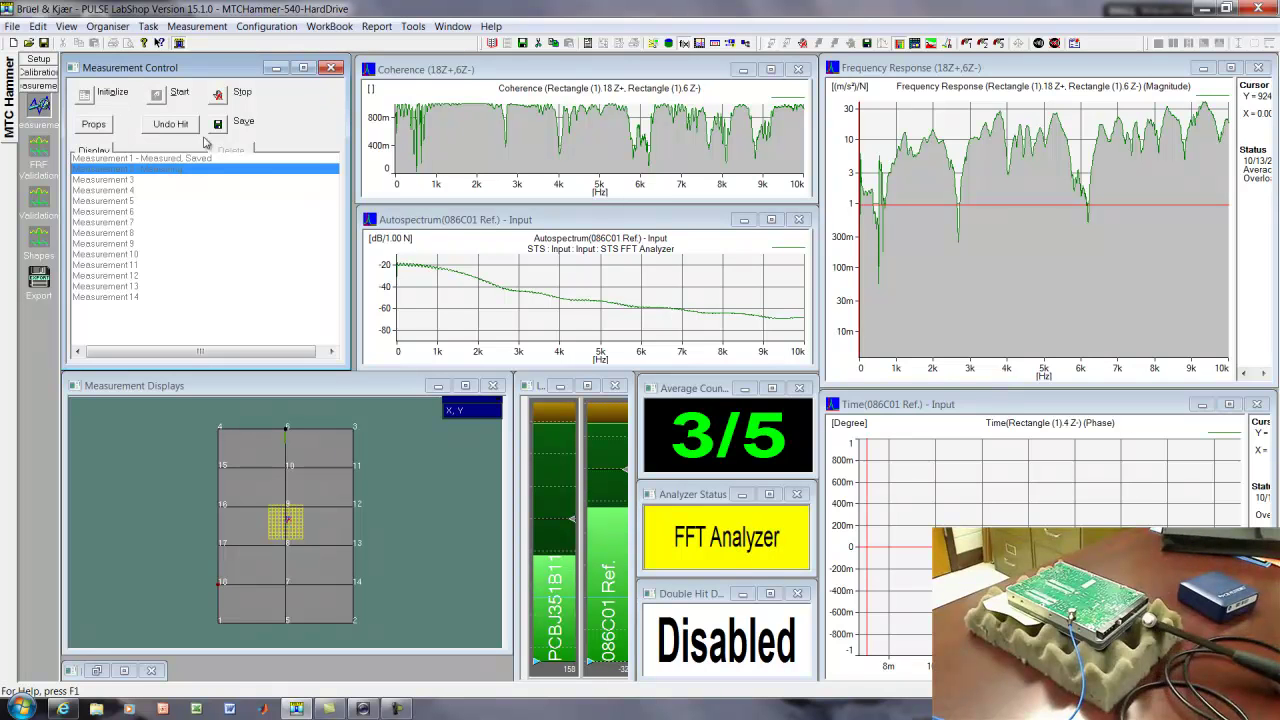
pyautogui.click(903, 484)
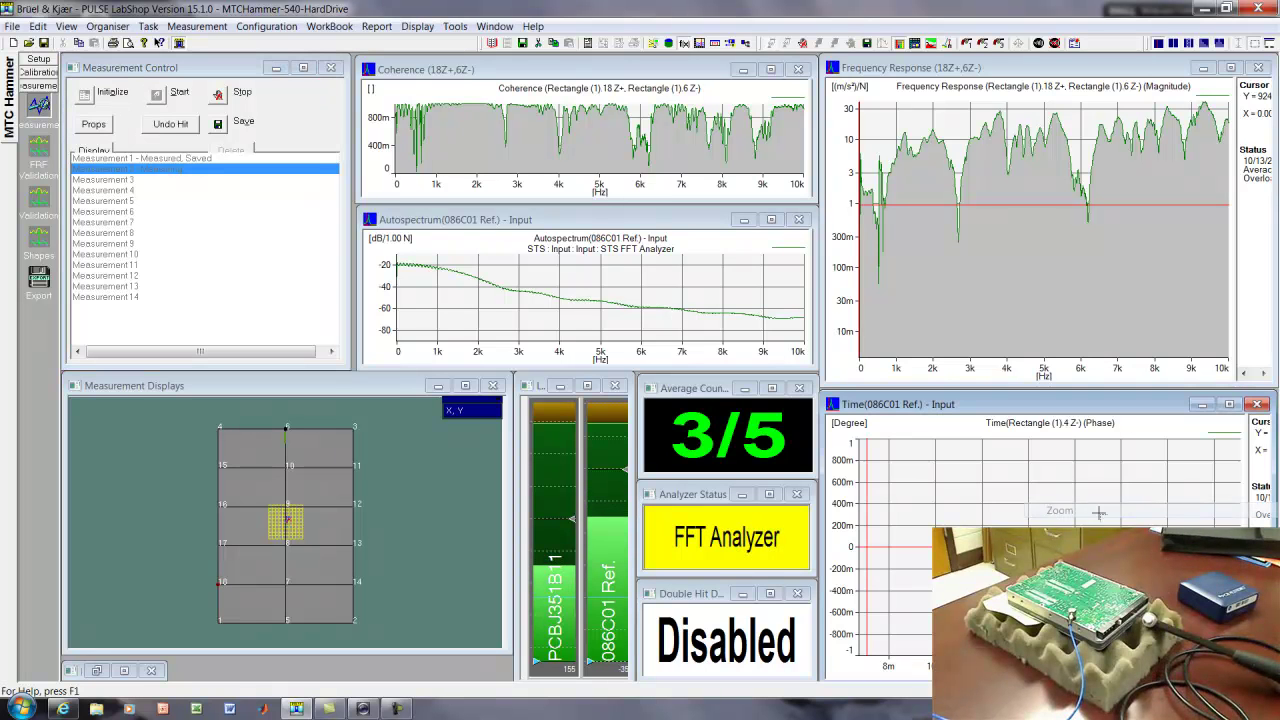
pyautogui.click(188, 125)
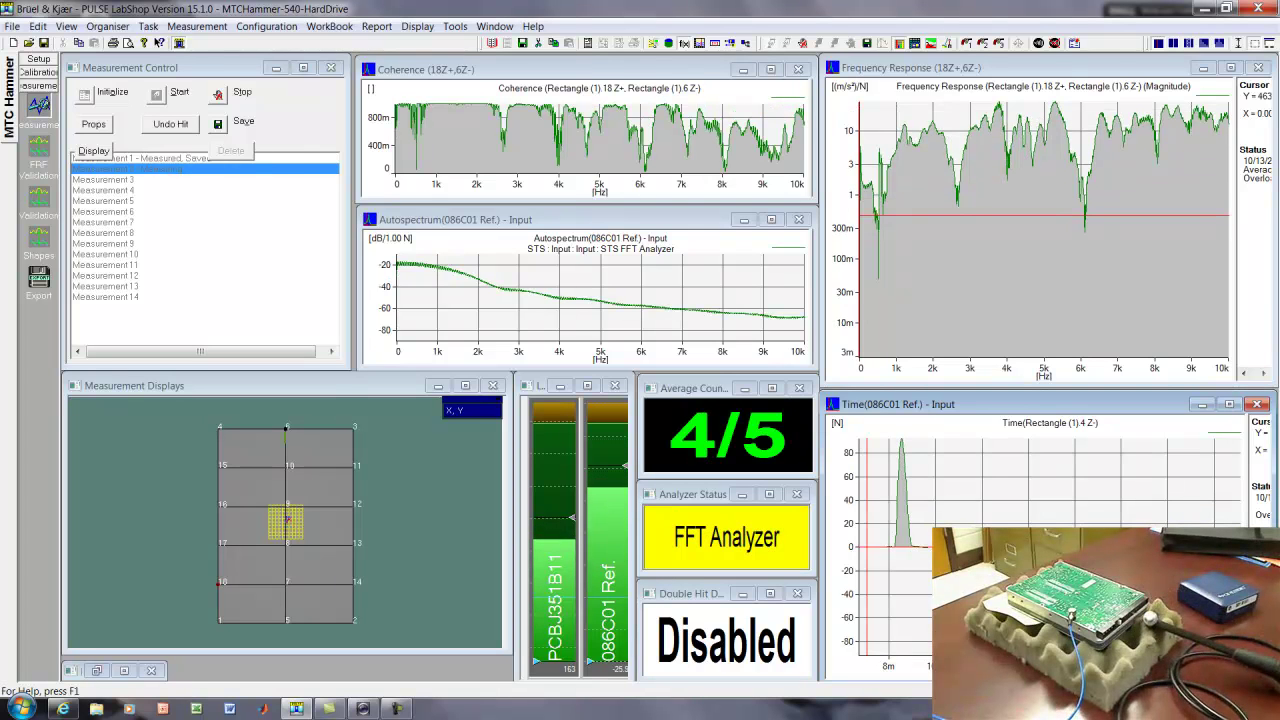
pyautogui.click(170, 123)
pyautogui.click(220, 124)
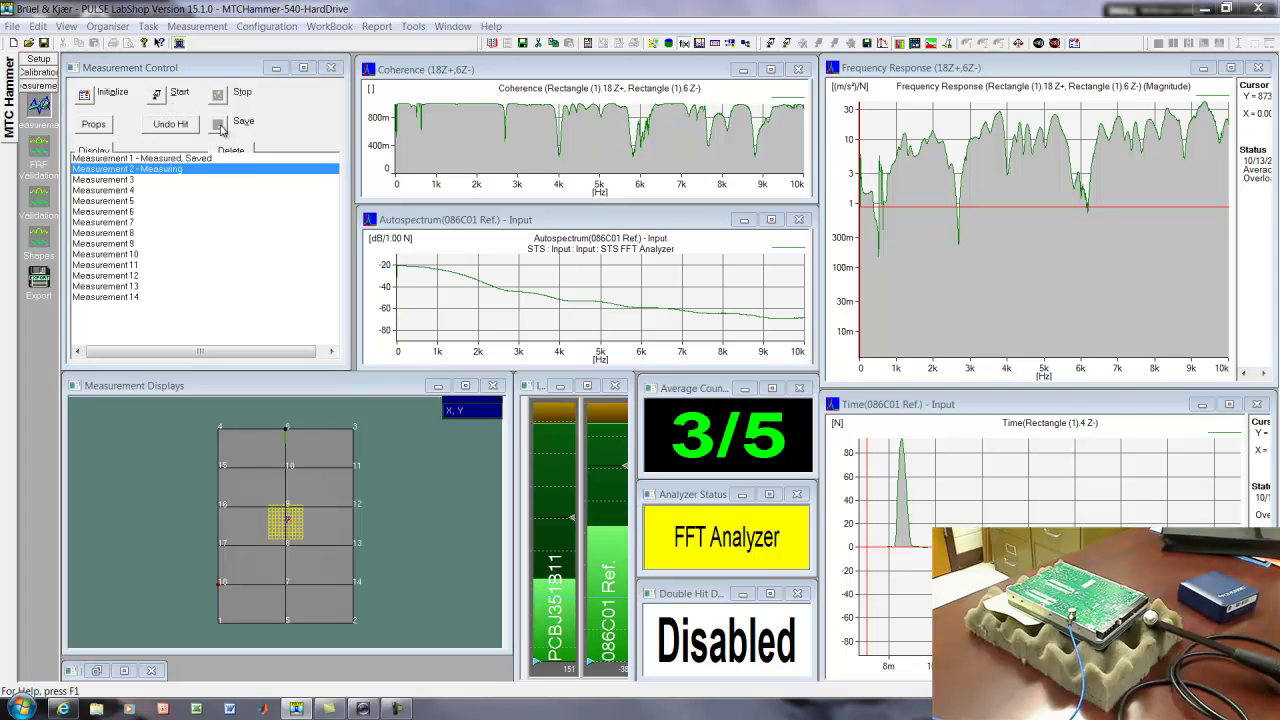
pyautogui.click(596, 379)
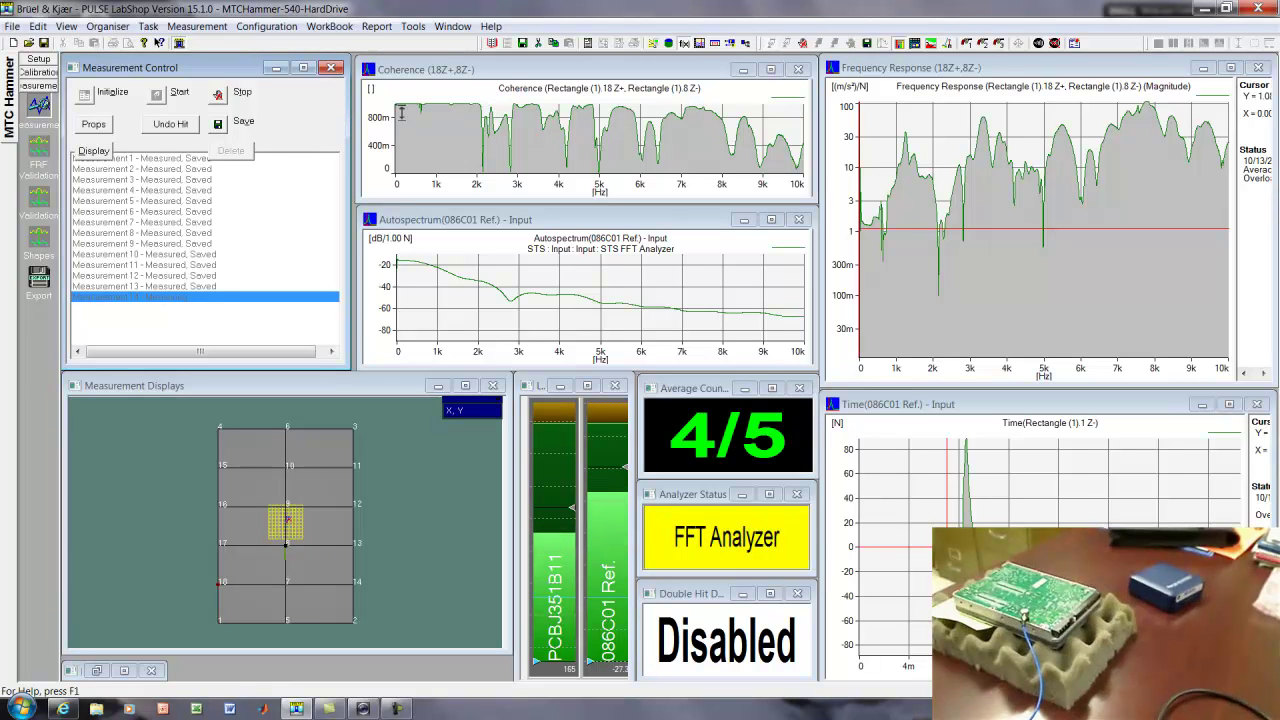
# - Save Measurement 14 so all Measurements 1–14 read Measured, Saved
pyautogui.click(234, 125)
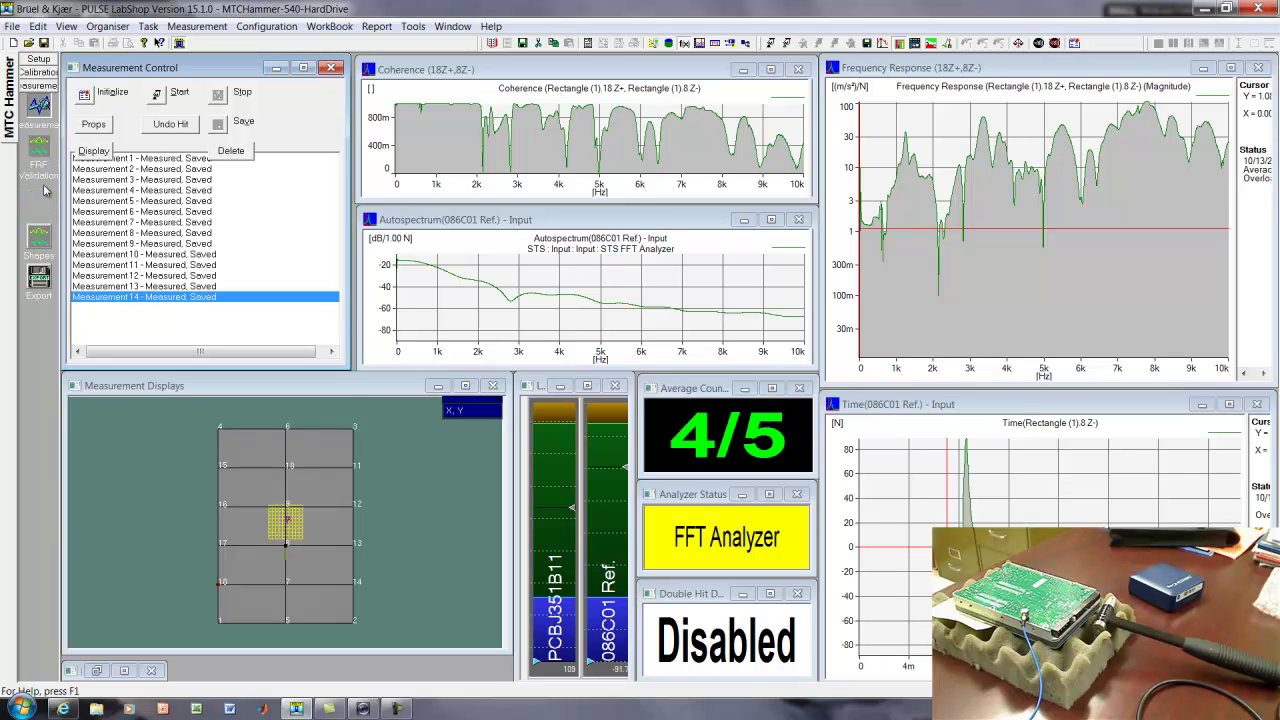
# - Show five FRFs per view in FRF Validation and place the frequency cursor near 269 Hz
pyautogui.click(40, 146)
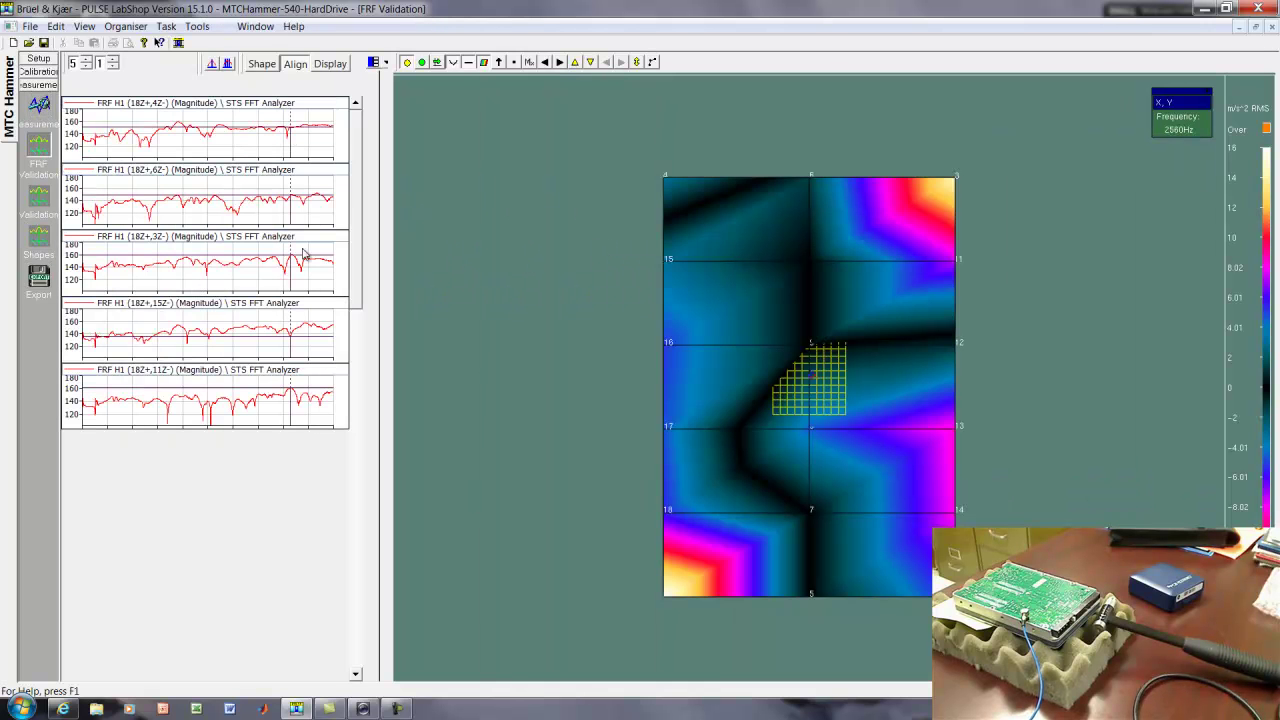
pyautogui.scroll(-4, 360, 282)
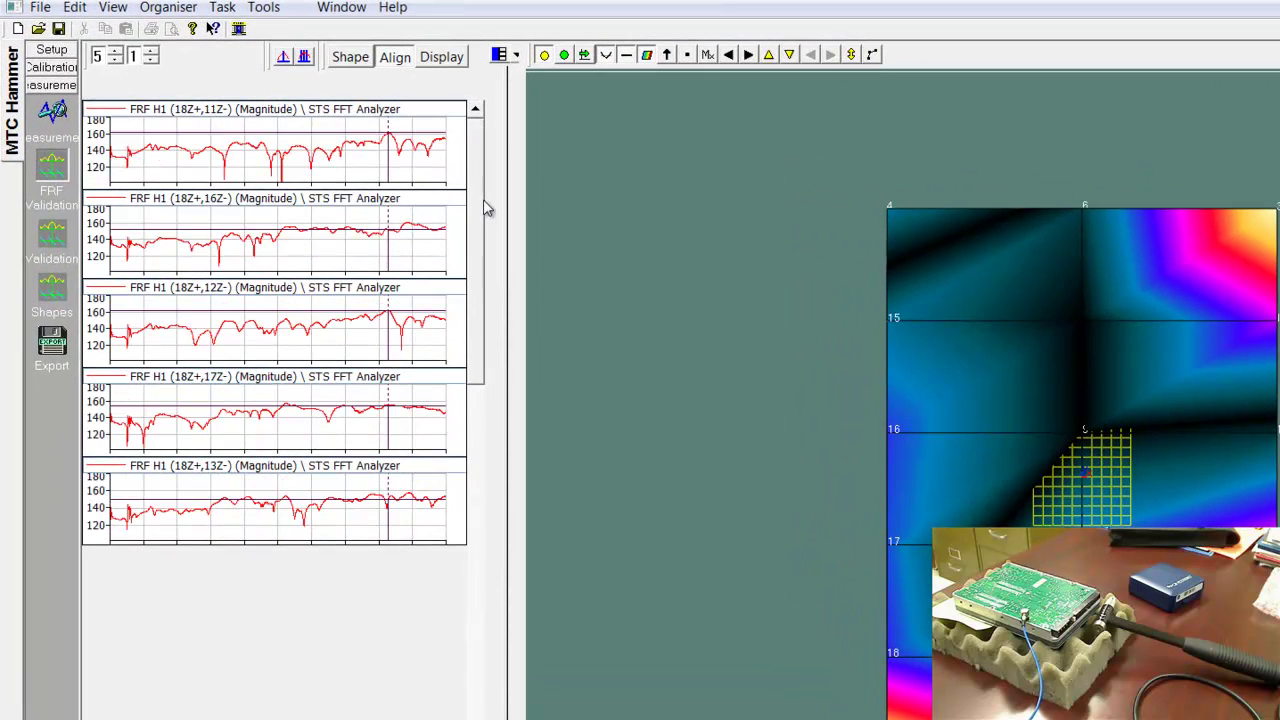
pyautogui.scroll(4, 360, 542)
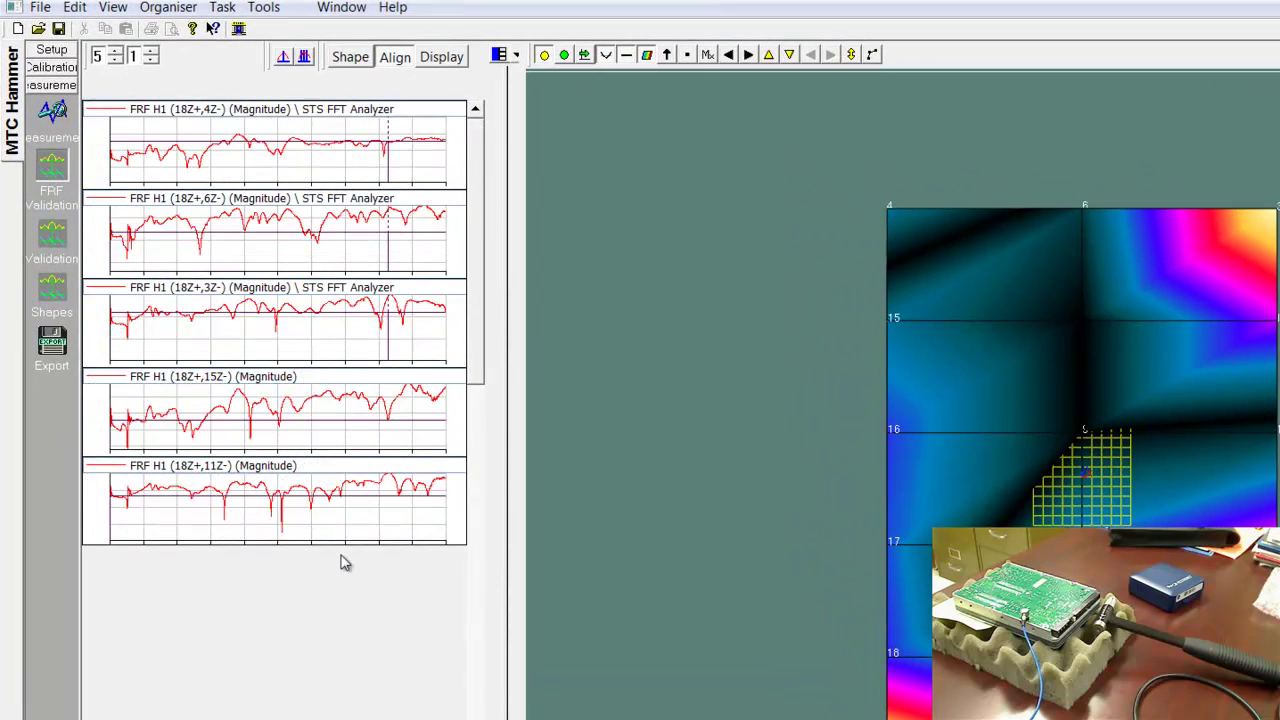
pyautogui.click(115, 60)
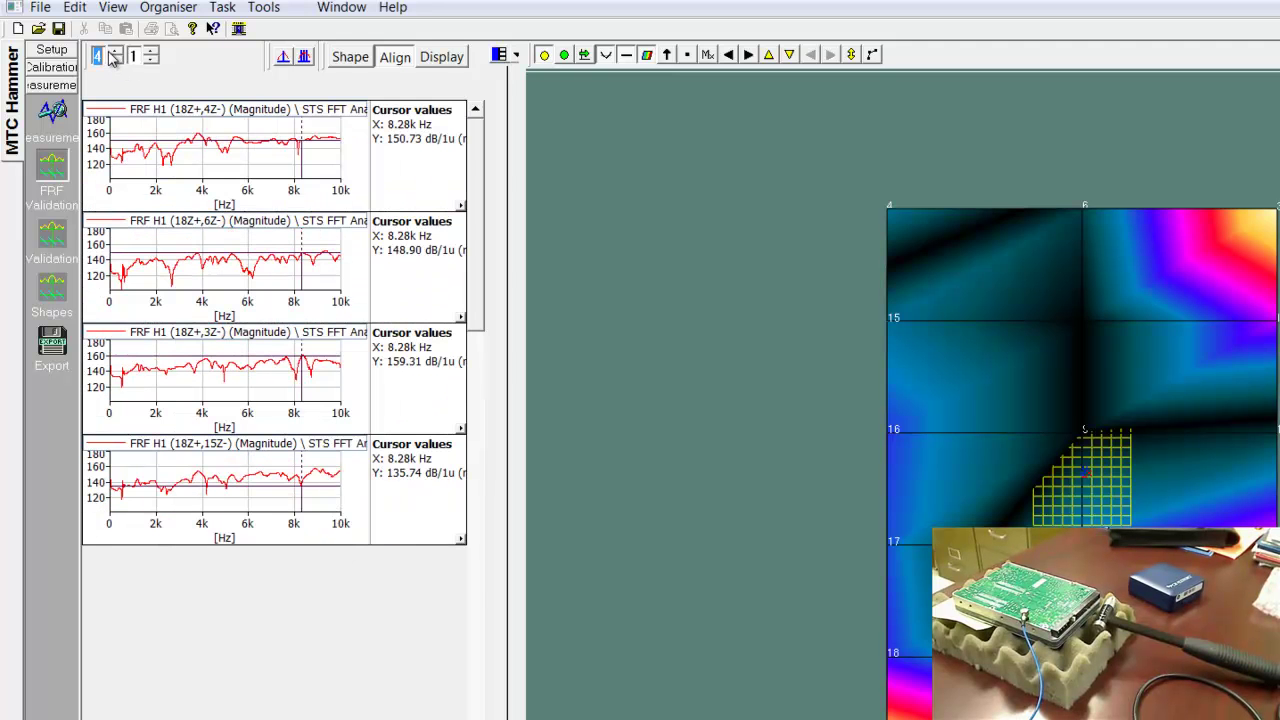
pyautogui.click(114, 52)
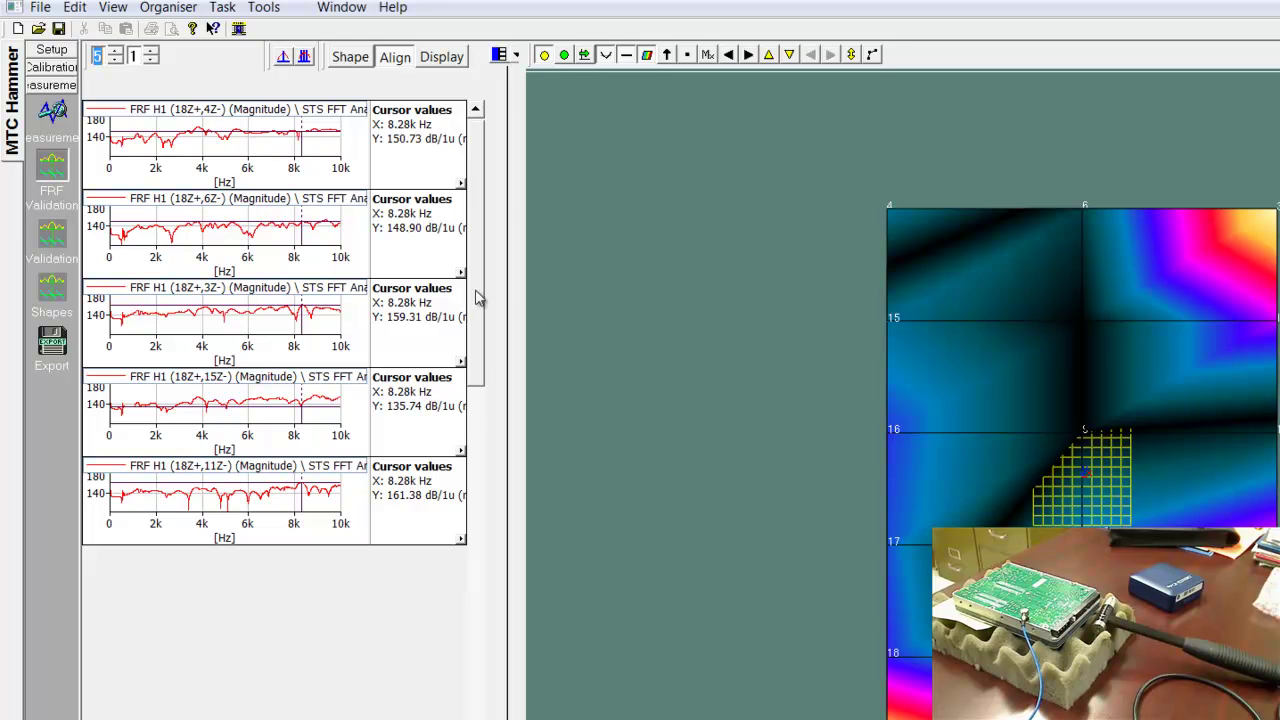
pyautogui.moveTo(125, 150); pyautogui.dragTo(119, 148)
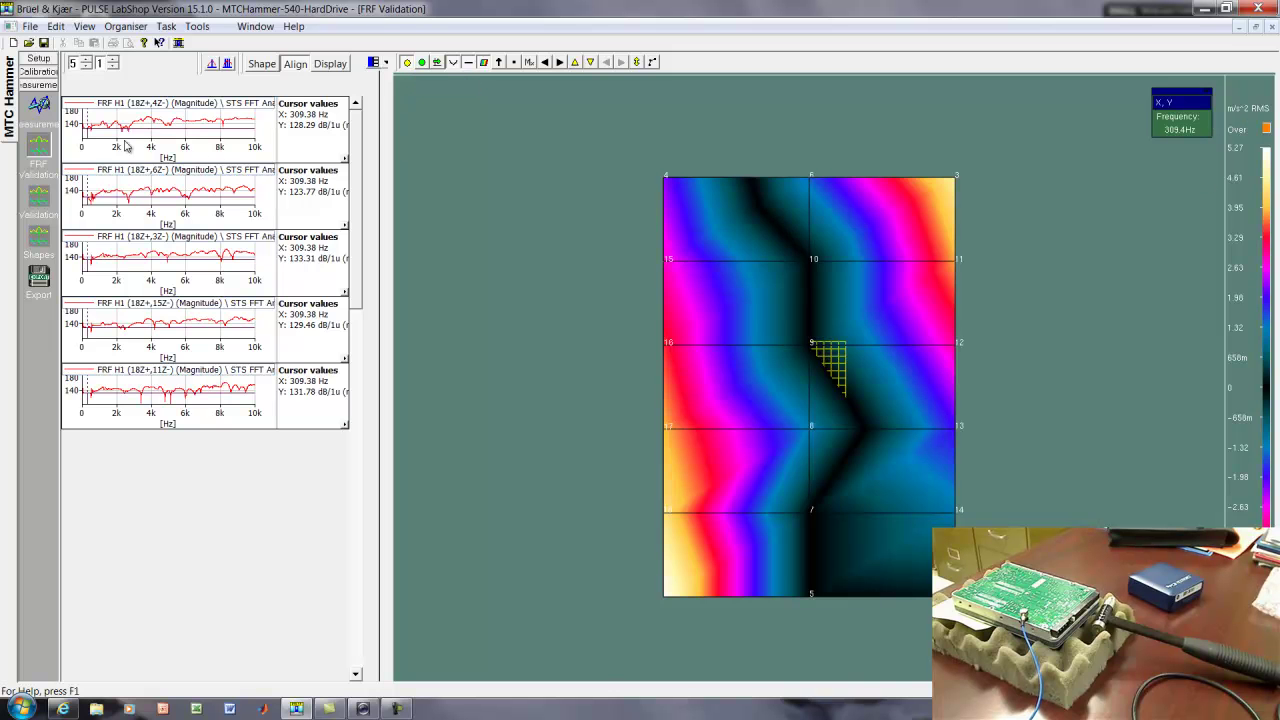
pyautogui.moveTo(89, 123); pyautogui.dragTo(89, 125)
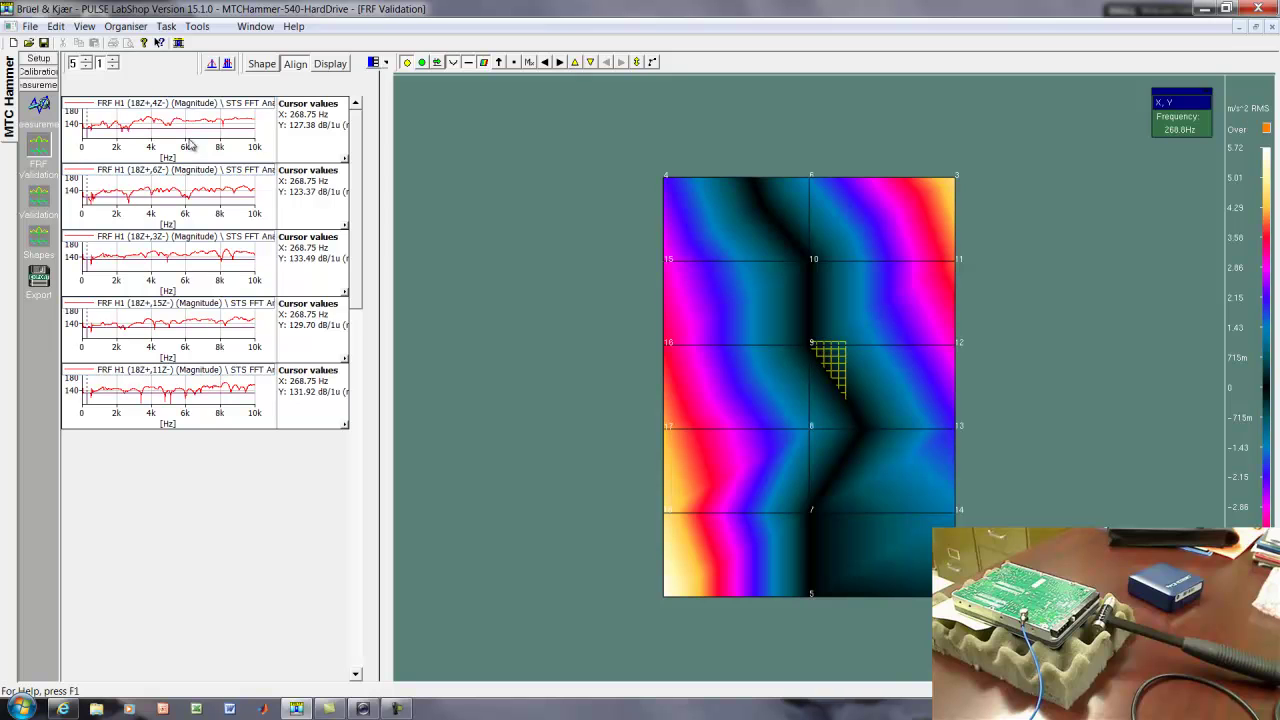
# - Switch to two FRF charts per view and set the x-axis maximum to 4 kHz
pyautogui.click(224, 148)
pyautogui.moveTo(358, 155); pyautogui.dragTo(358, 605)
pyautogui.moveTo(370, 478); pyautogui.dragTo(368, 143)
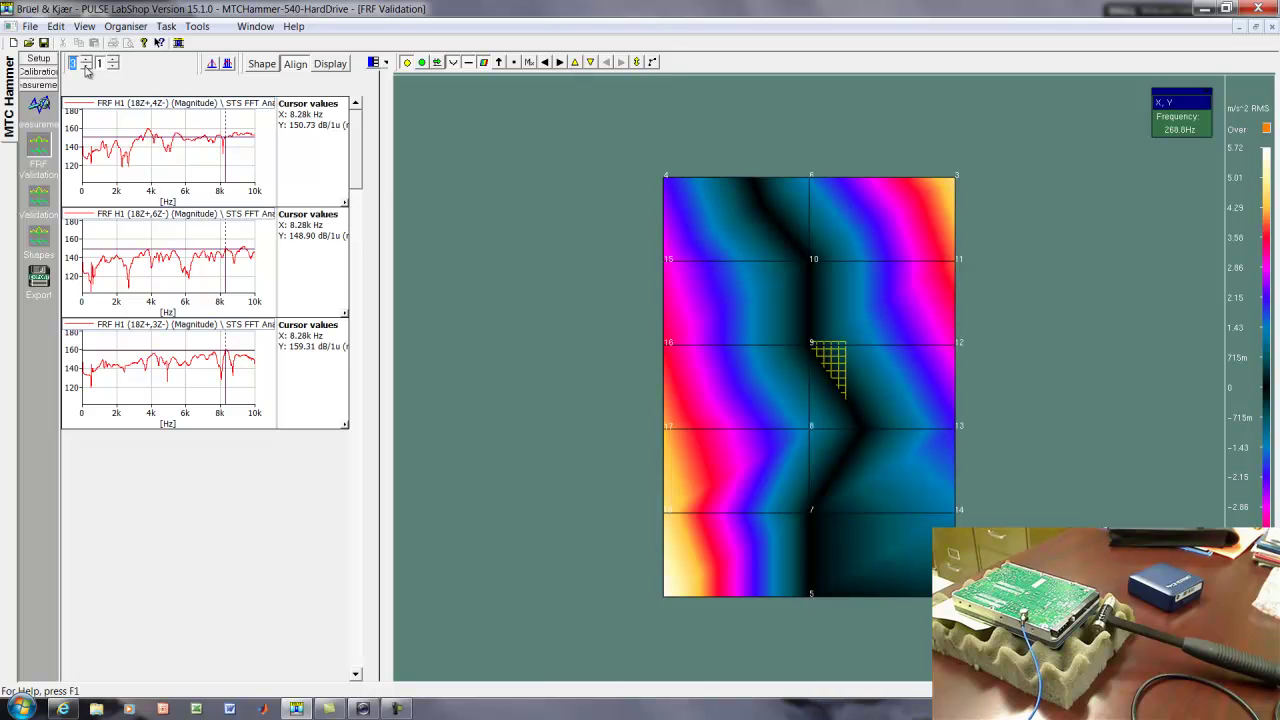
pyautogui.click(87, 66)
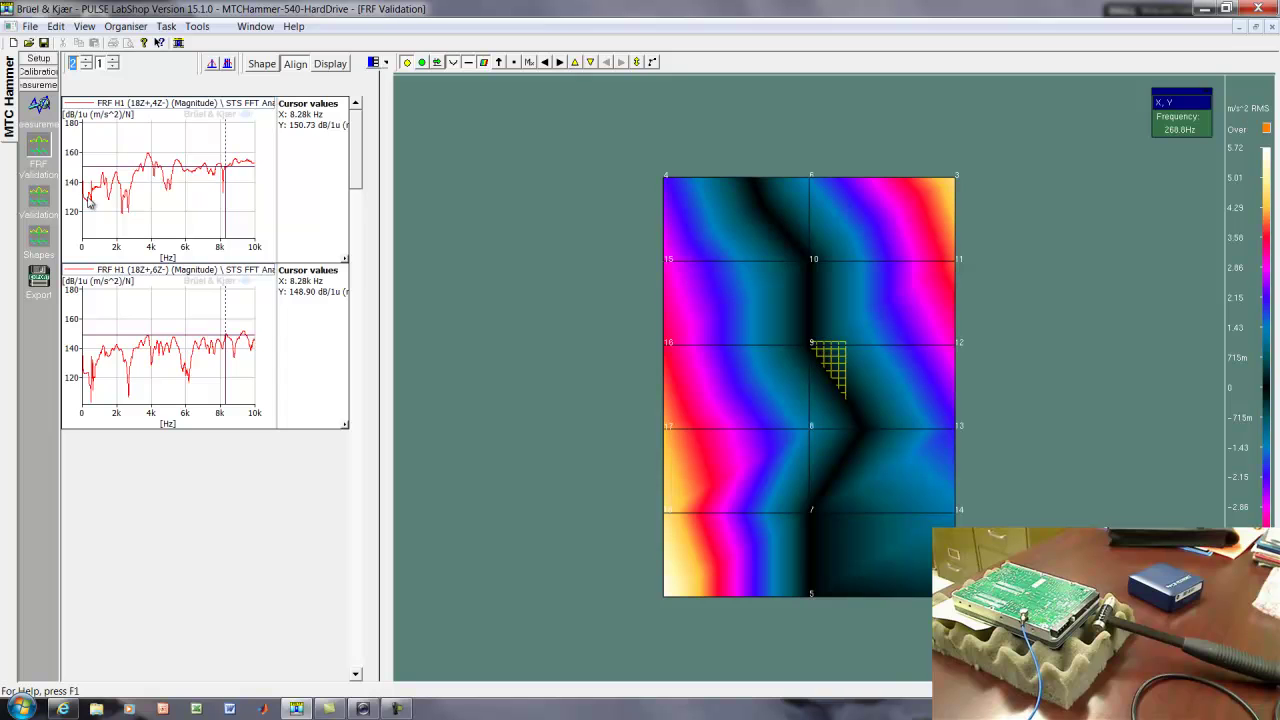
pyautogui.rightClick(167, 256)
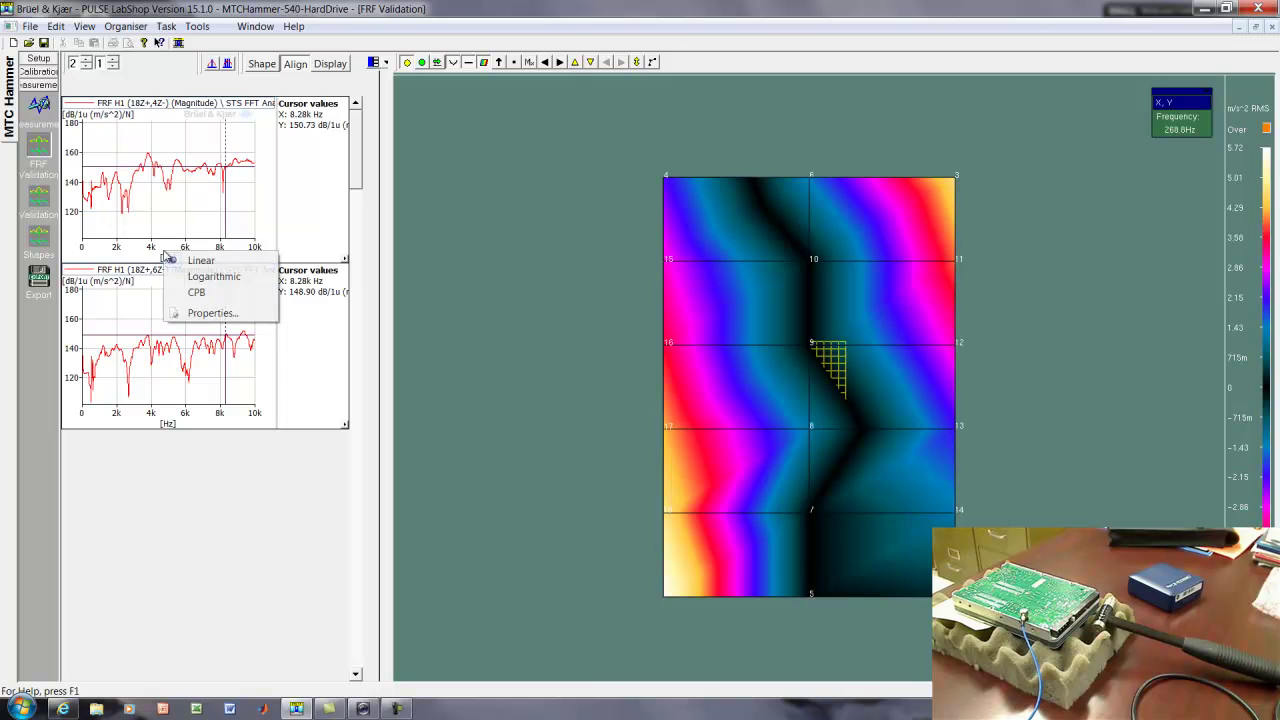
pyautogui.click(212, 314)
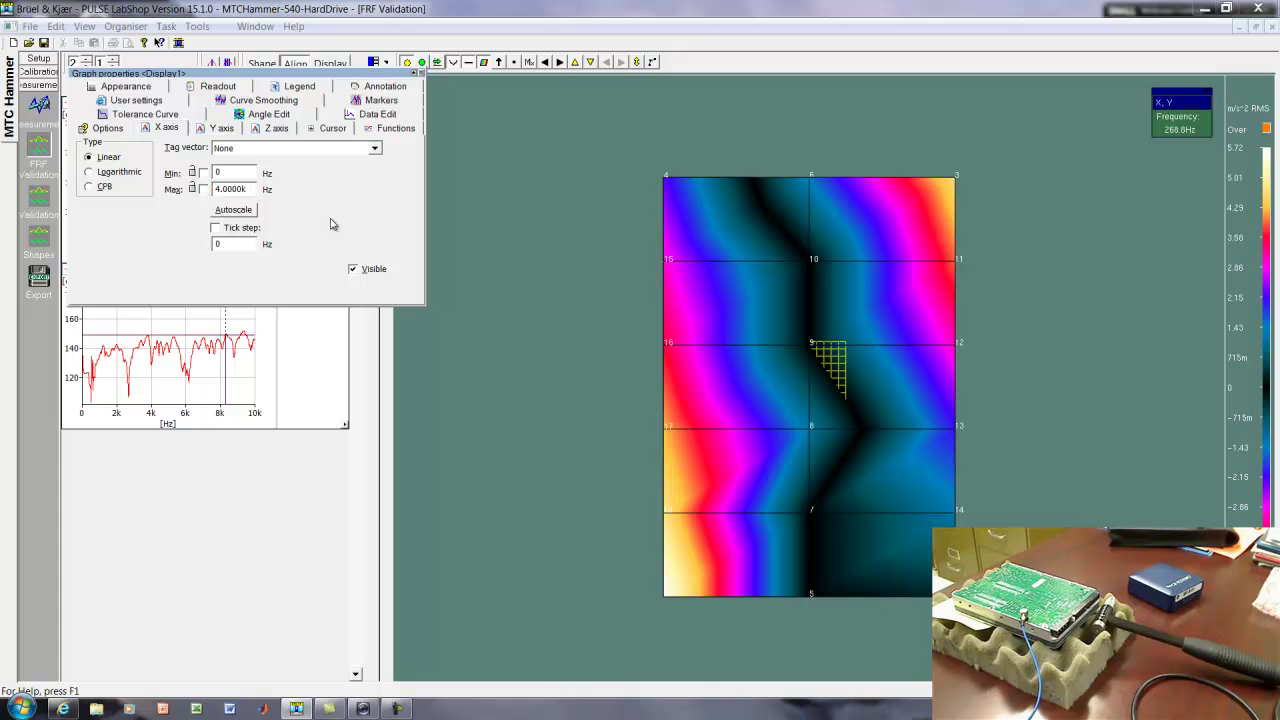
# - Apply the 0–4 kHz range and compare contour shapes at 1.14 kHz, 278, 341 and 541 Hz
pyautogui.click(419, 75)
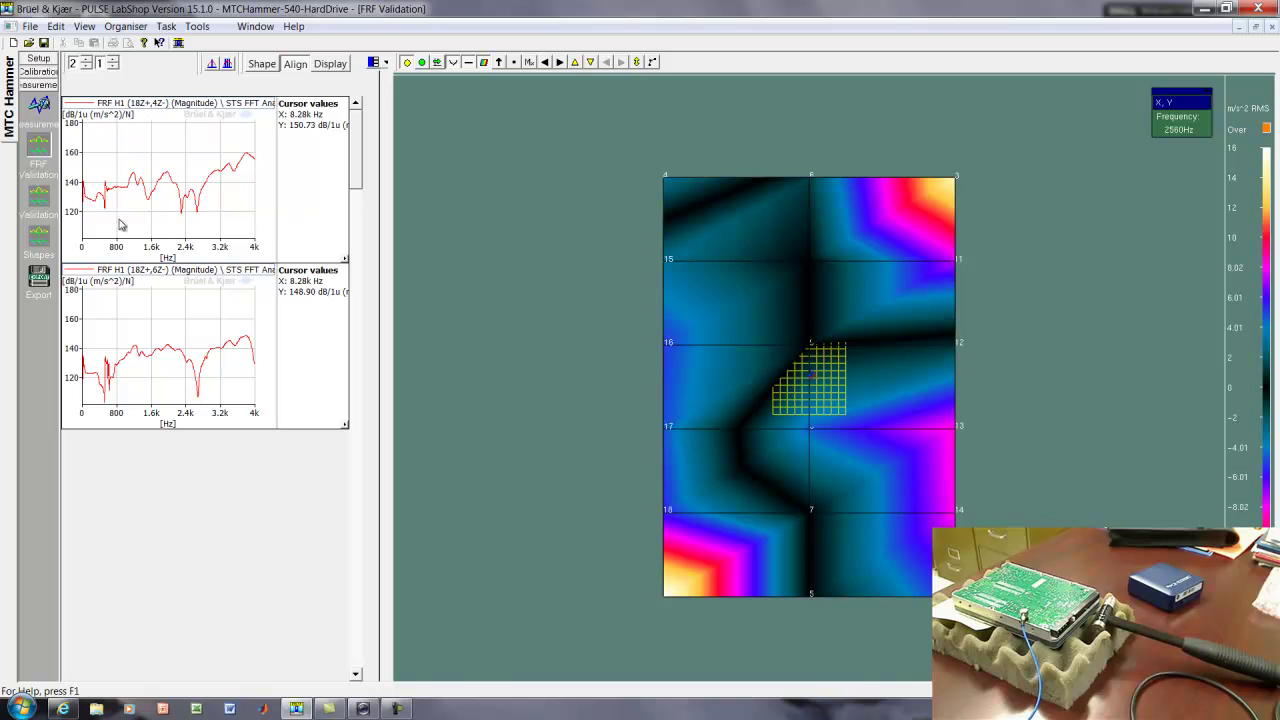
pyautogui.click(132, 160)
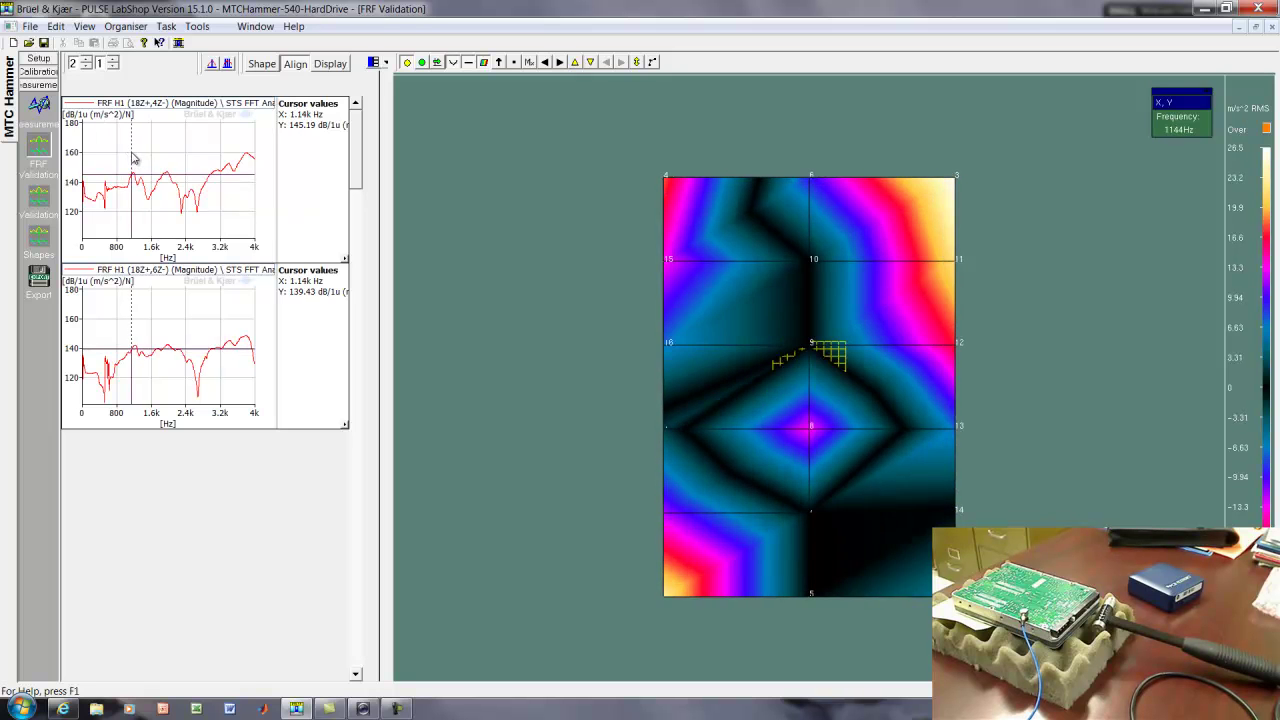
pyautogui.click(95, 162)
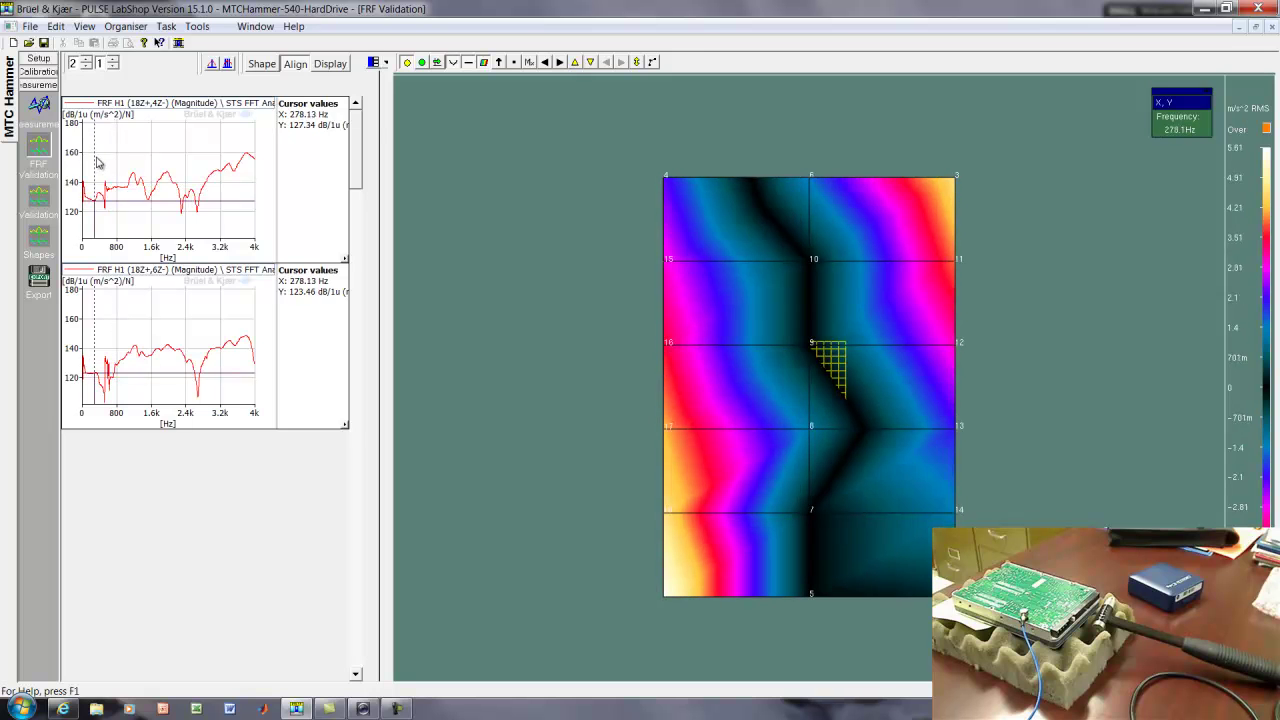
pyautogui.click(98, 163)
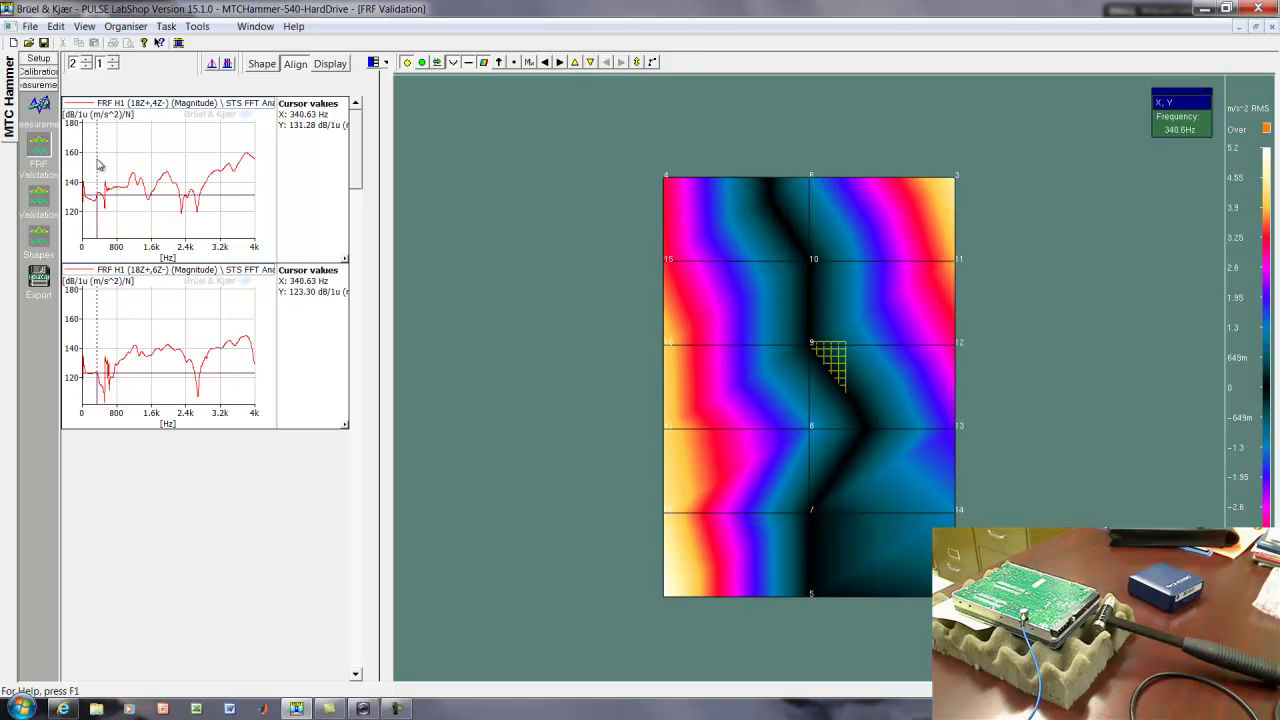
pyautogui.click(106, 163)
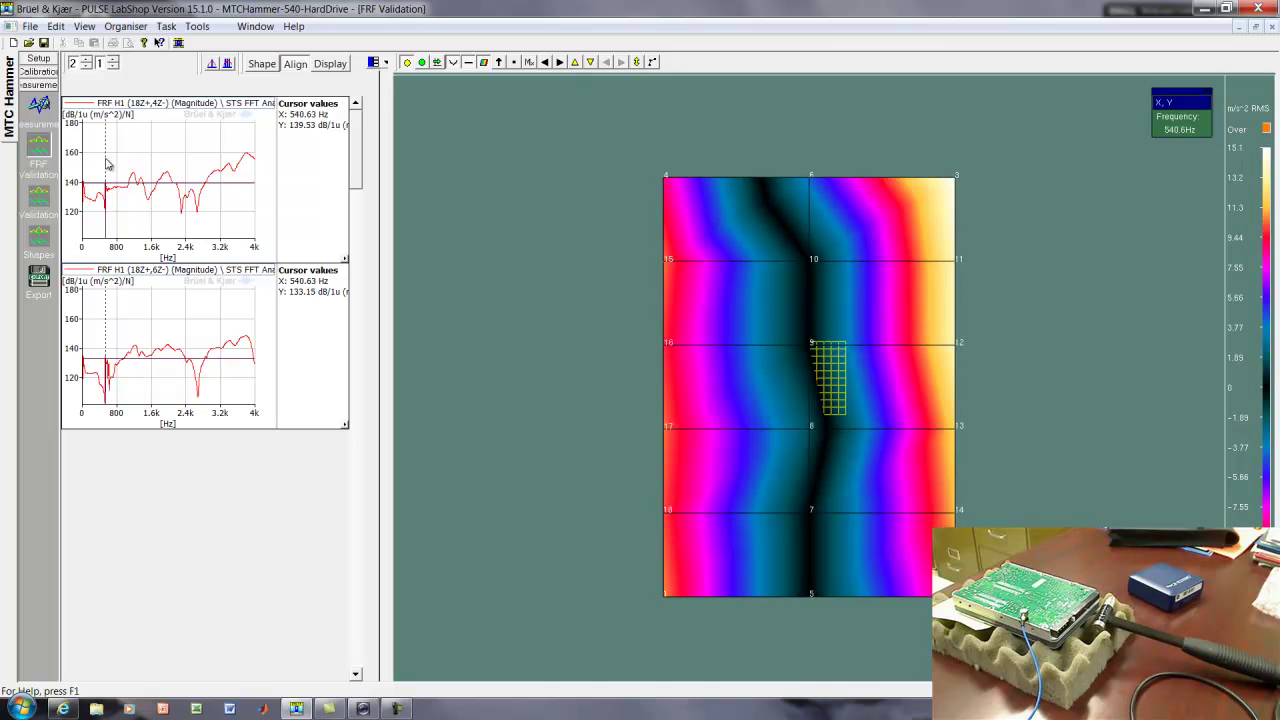
# - Settle the frequency cursor on 1.20 kHz, fine-stepping with the arrow keys
pyautogui.click(134, 161)
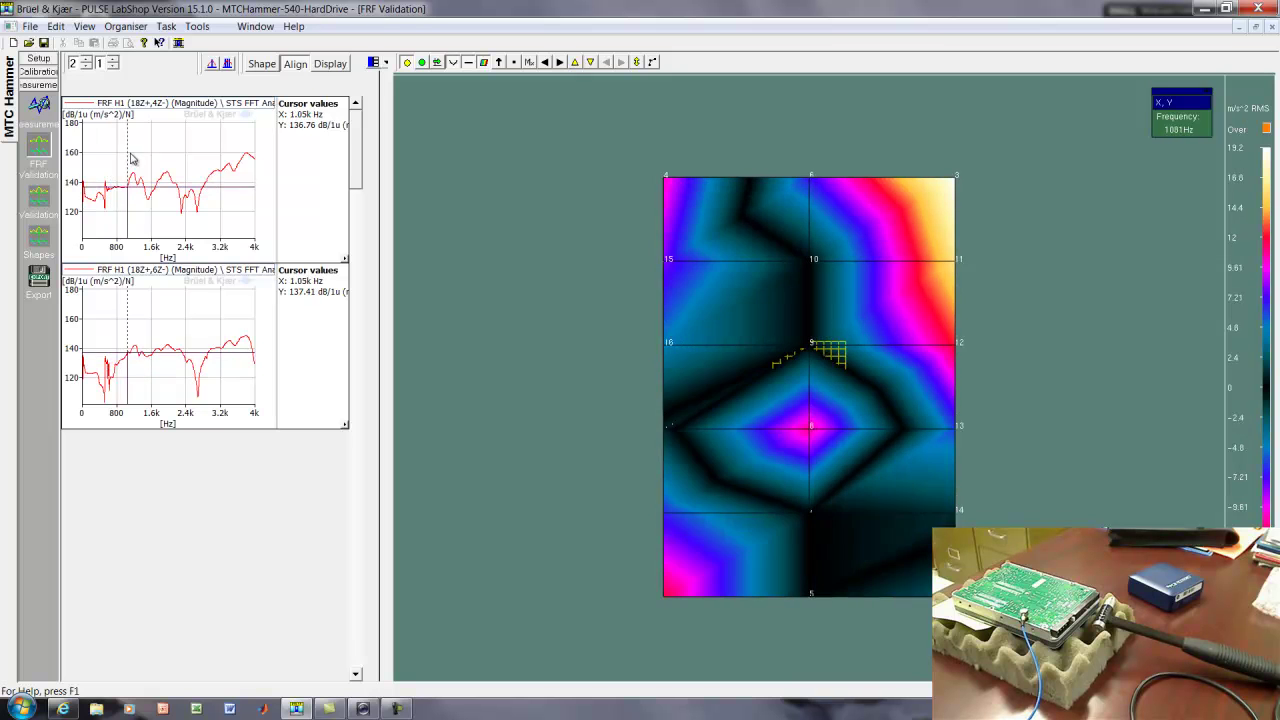
pyautogui.press('Left')
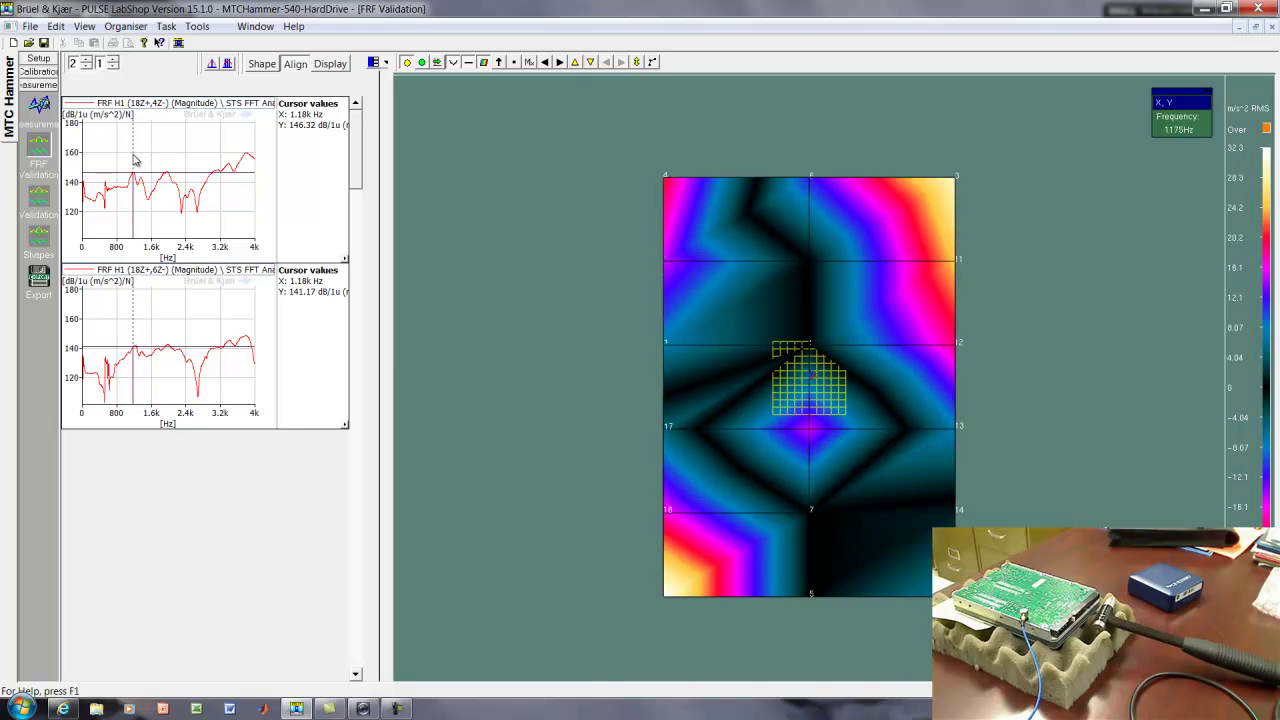
pyautogui.press('Right')
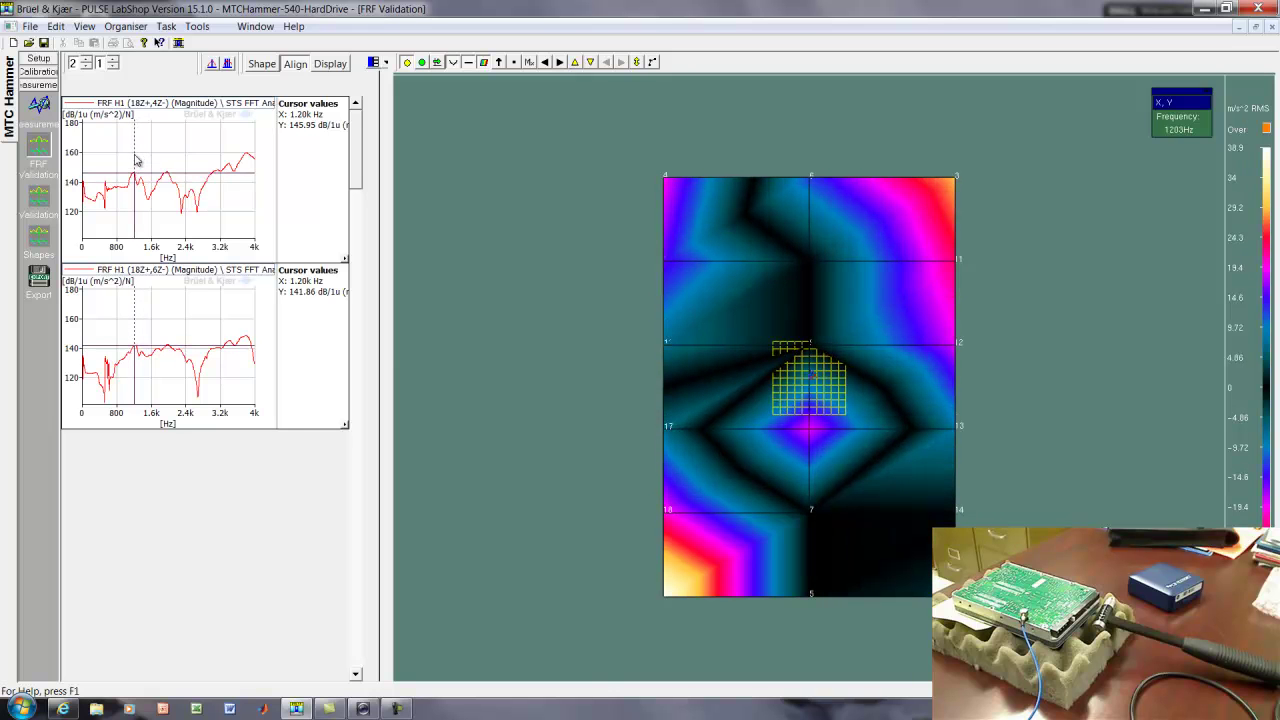
# - Start the dwell animation of the 1203 Hz shape and switch the display to 3D
pyautogui.click(422, 62)
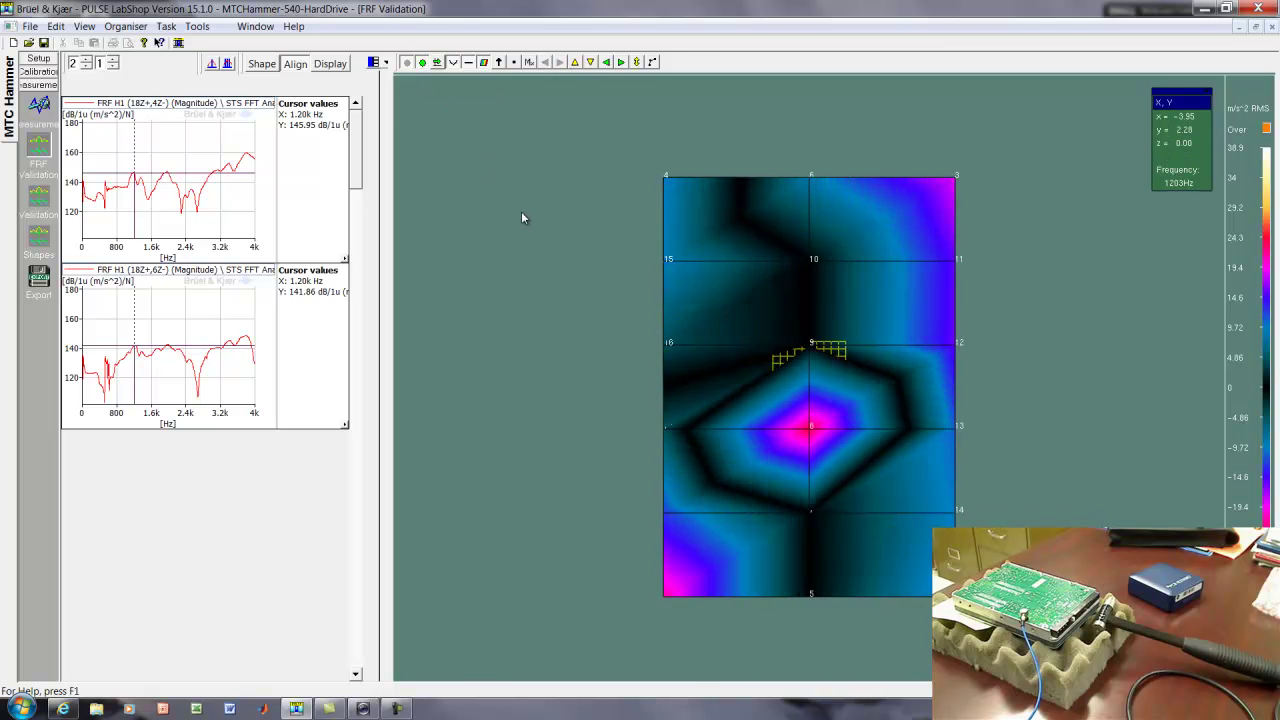
pyautogui.rightClick(558, 373)
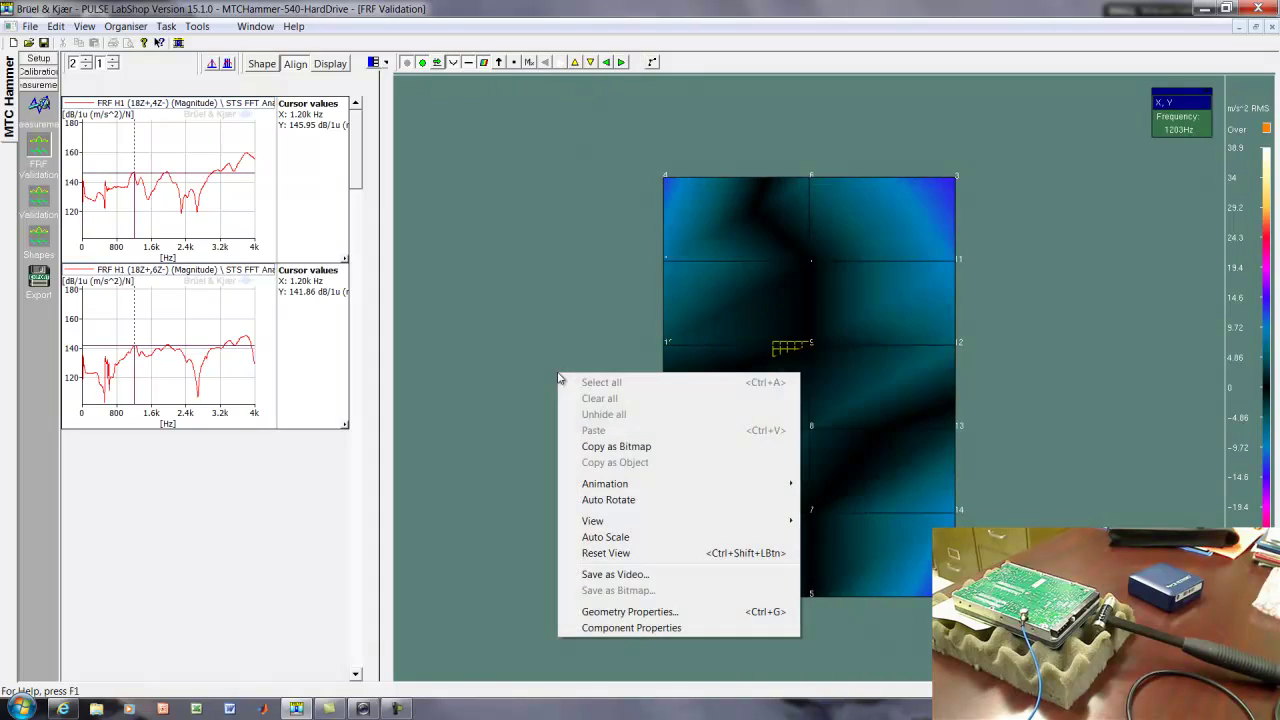
pyautogui.moveTo(780, 521)
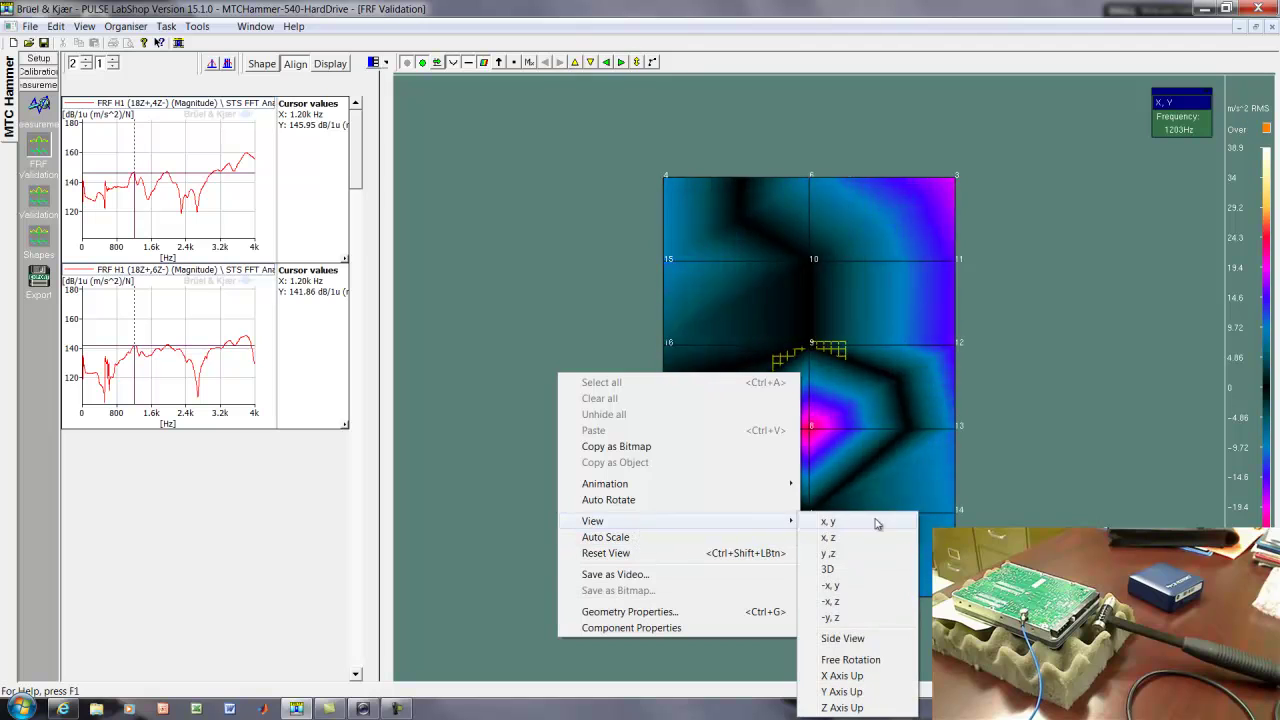
pyautogui.click(847, 572)
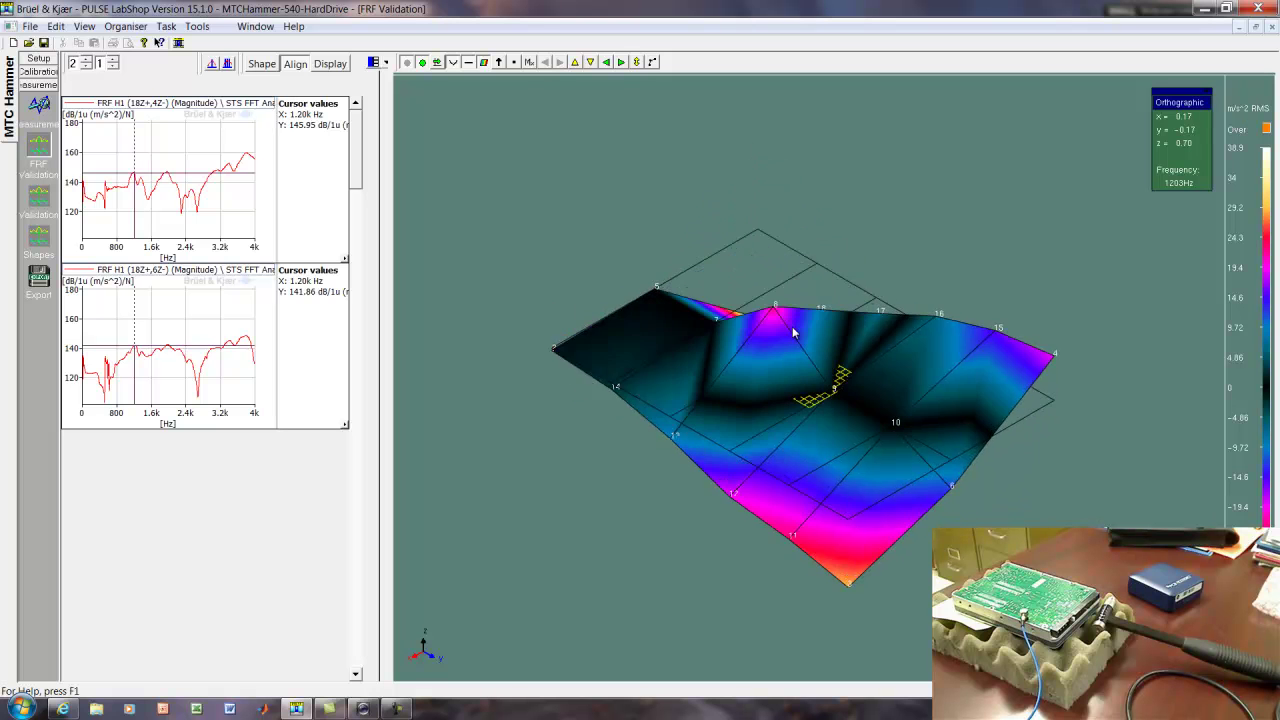
# - Step the FRF frequency cursor through 1.18, 1.36 and 1.34 kHz, then drag it to 1.44 kHz to update the 3D deflection shape
pyautogui.click(135, 148)
pyautogui.click(143, 150)
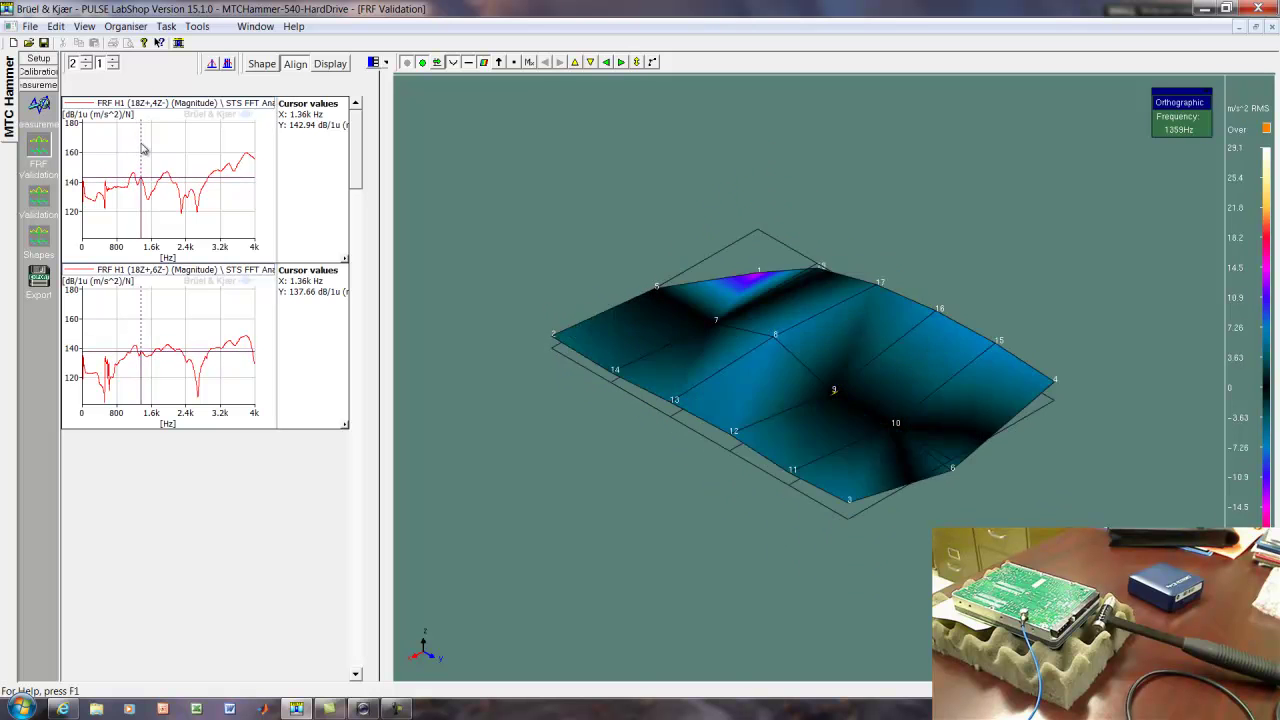
pyautogui.click(142, 149)
pyautogui.click(143, 150)
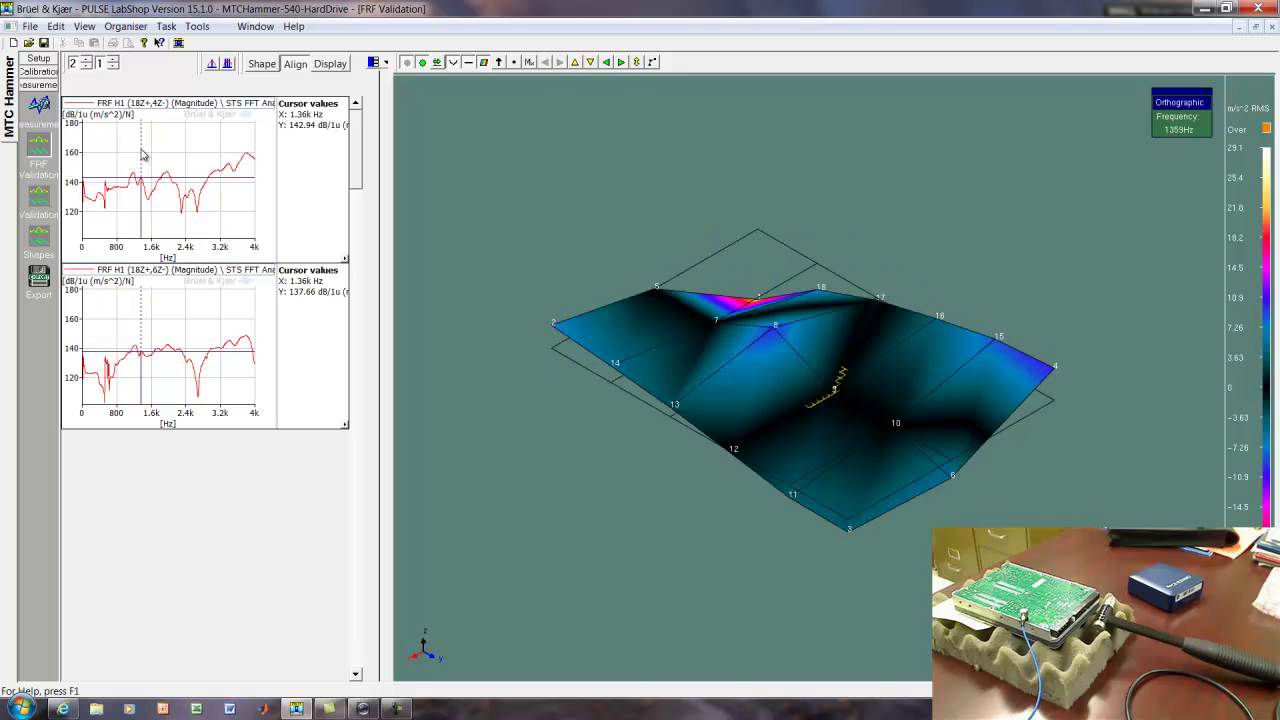
pyautogui.moveTo(143, 154); pyautogui.dragTo(168, 148)
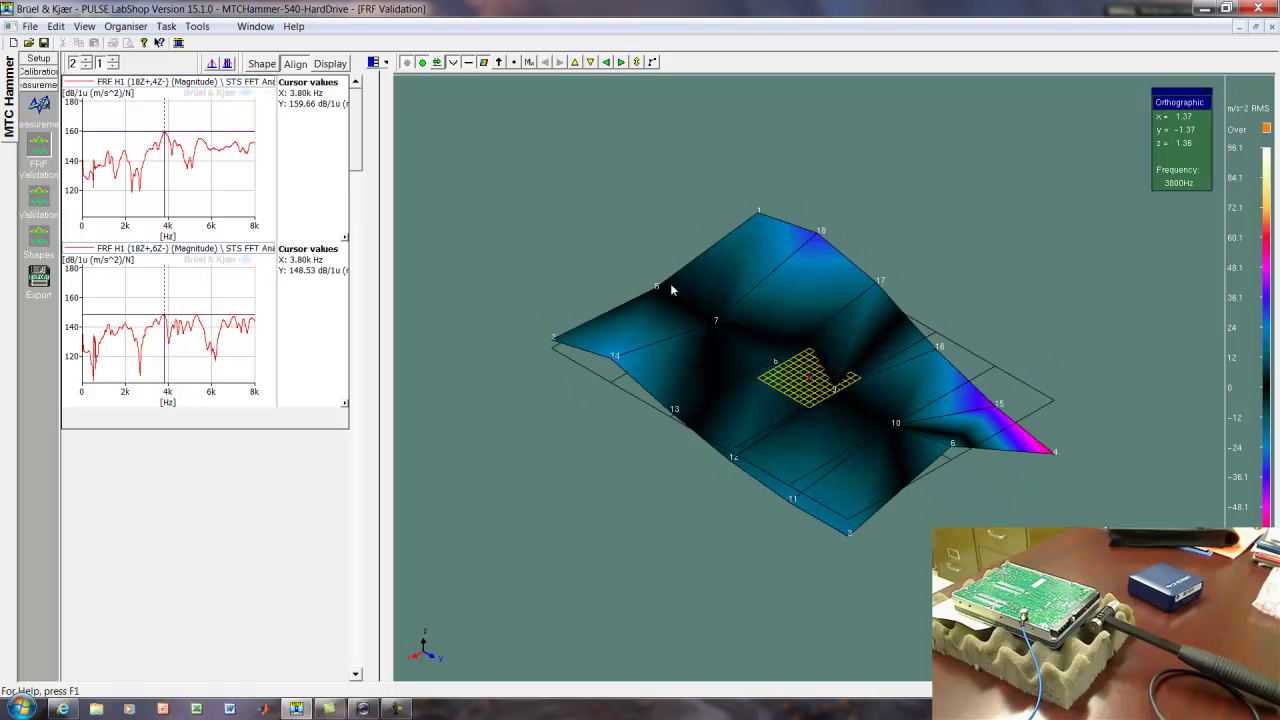
# - In the Export task, confirm Universal File ASCII (PC/ASCII) settings saving to e:\BruelKjaer
pyautogui.click(38, 280)
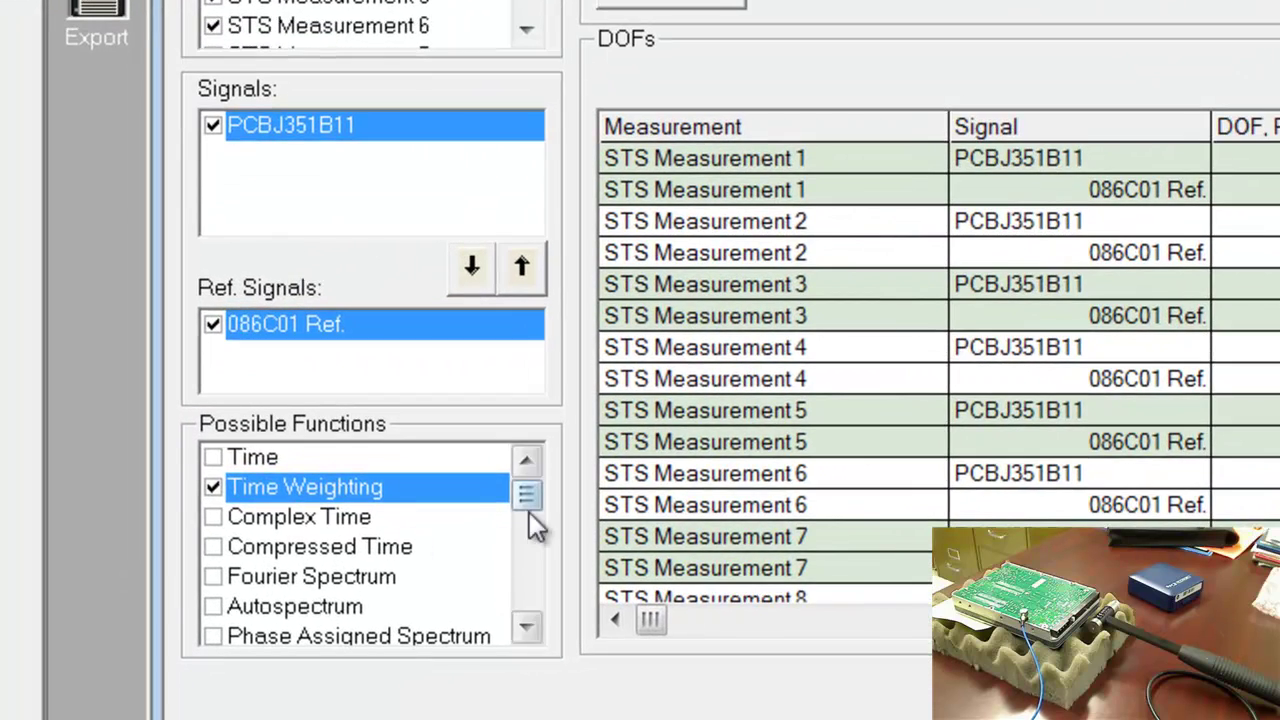
pyautogui.moveTo(529, 512); pyautogui.dragTo(532, 546)
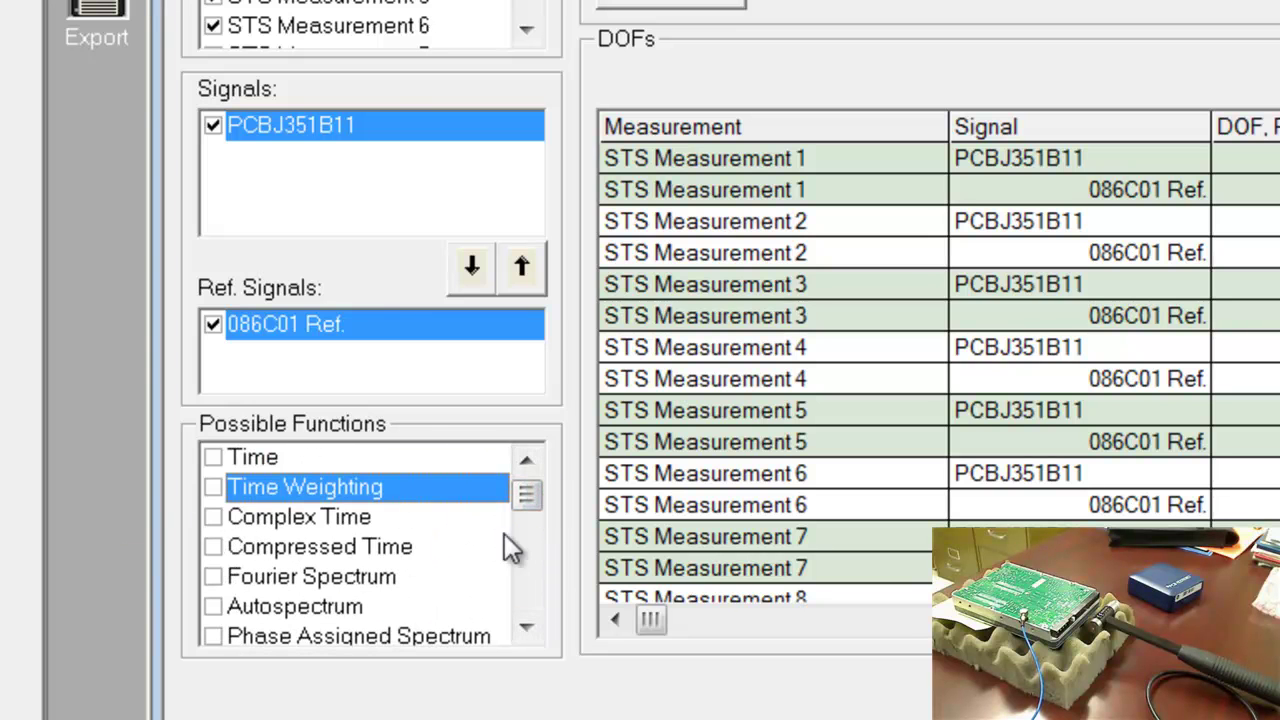
pyautogui.click(527, 628)
pyautogui.click(527, 628)
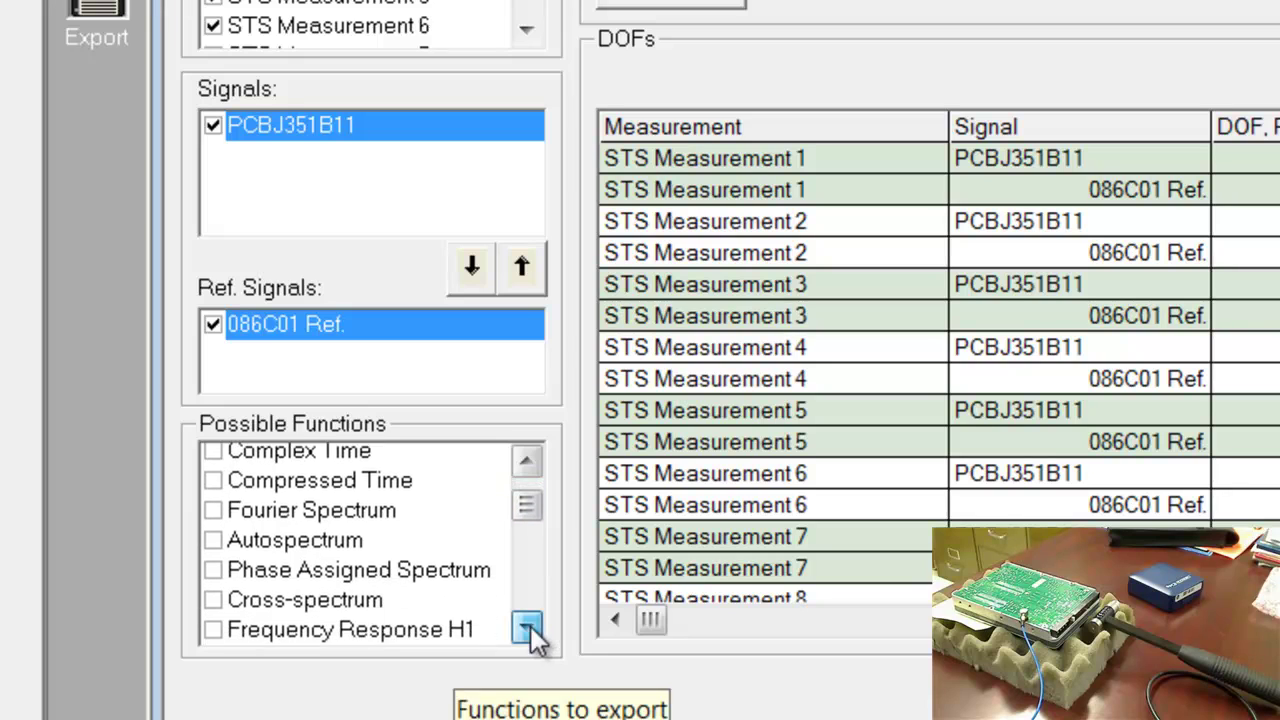
pyautogui.click(527, 628)
pyautogui.scroll(-1, 290, 590)
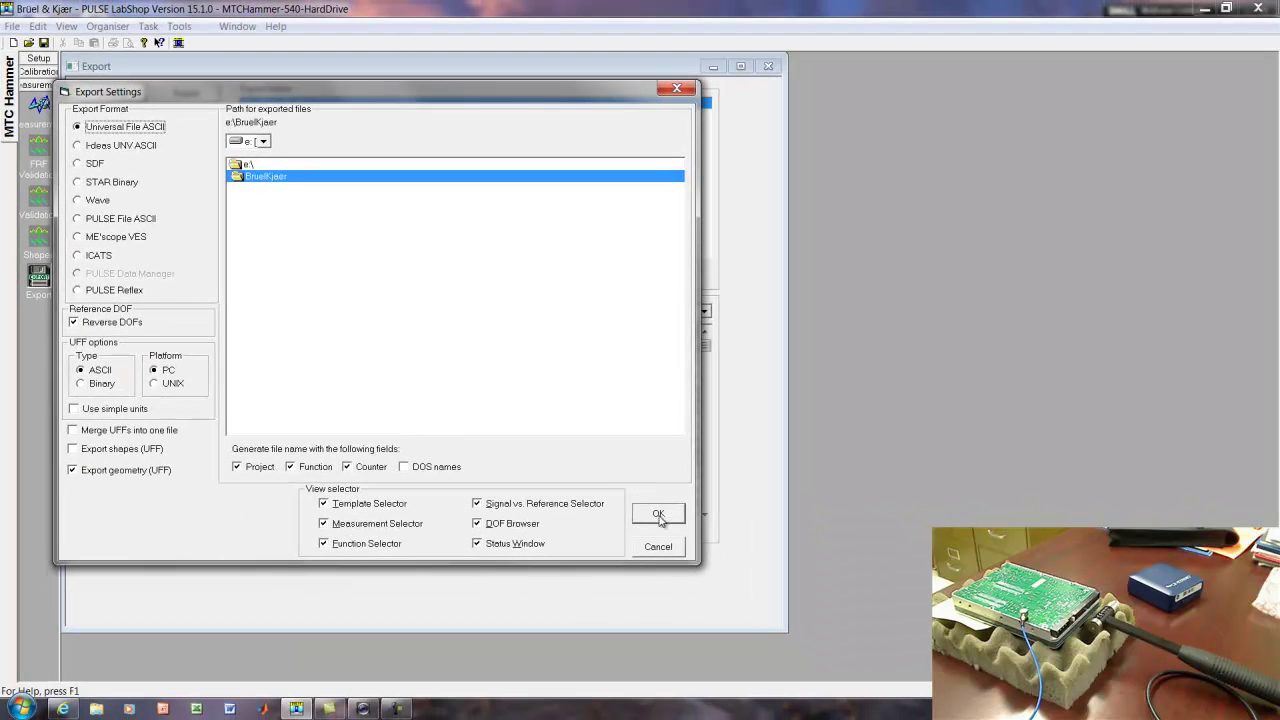
pyautogui.click(659, 516)
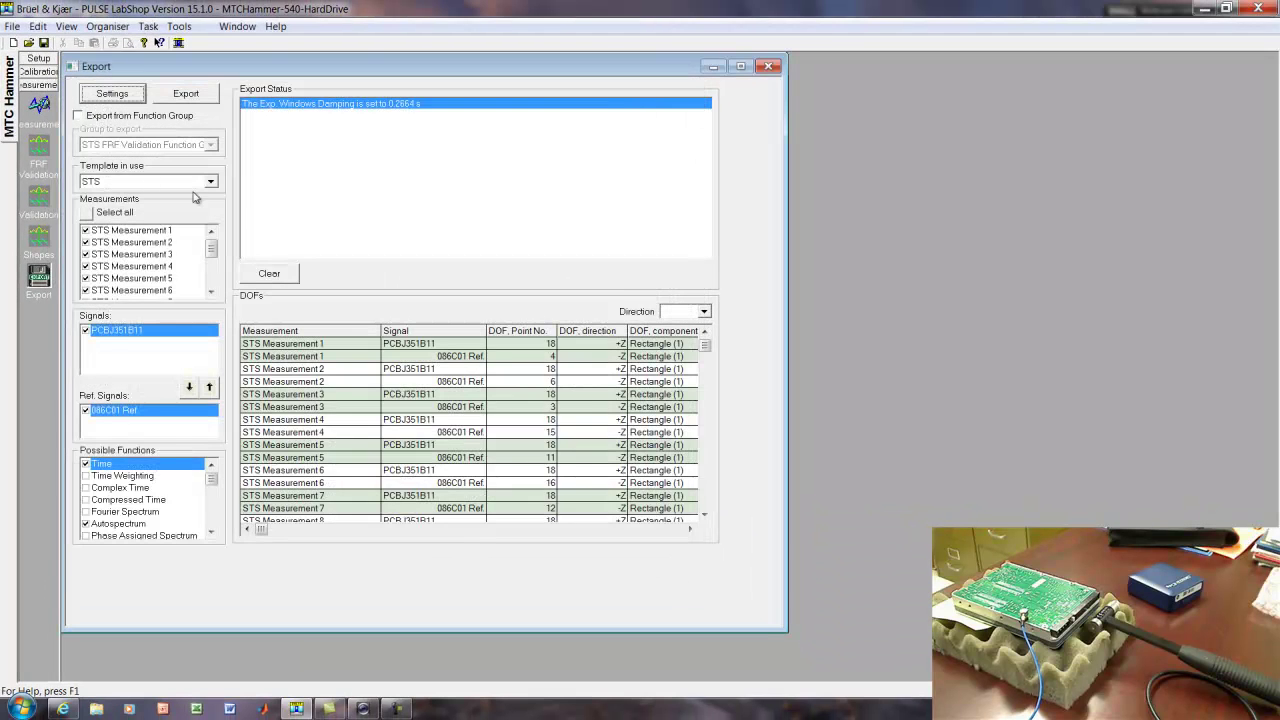